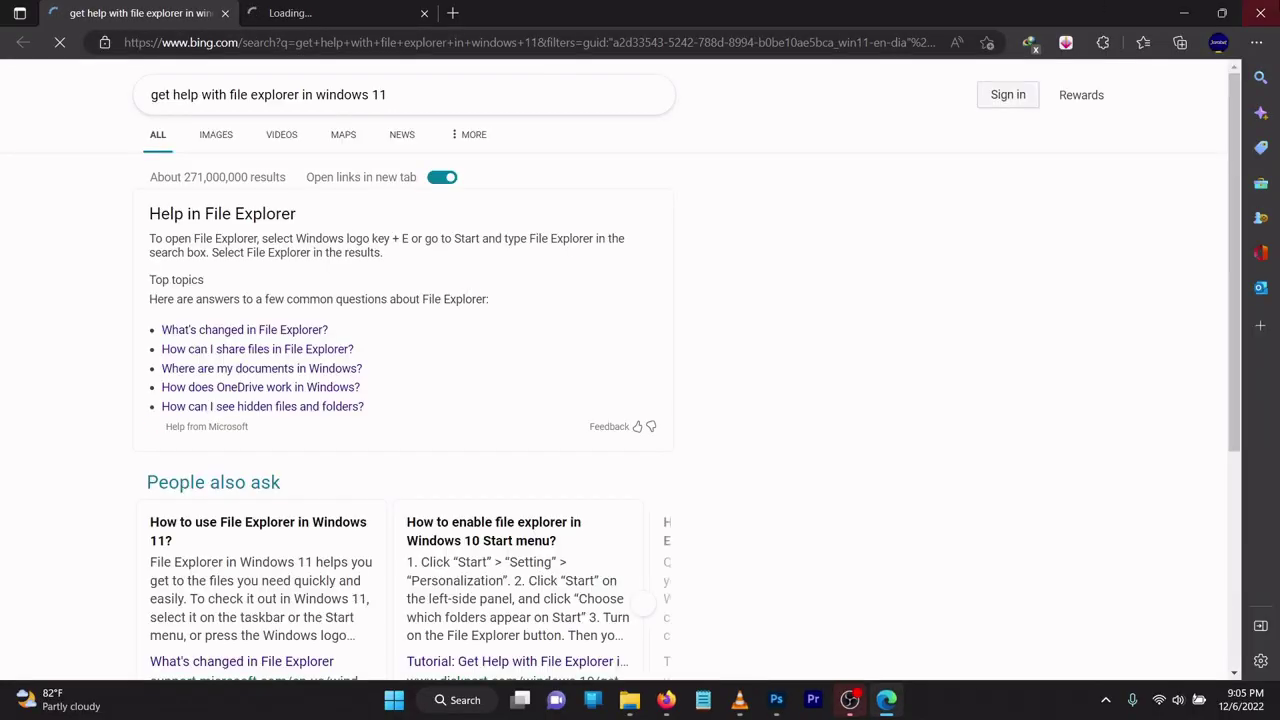
Step: Close the Microsoft Edge Bing window to reveal the BEACH FILES folder in Explorer
click(1273, 10)
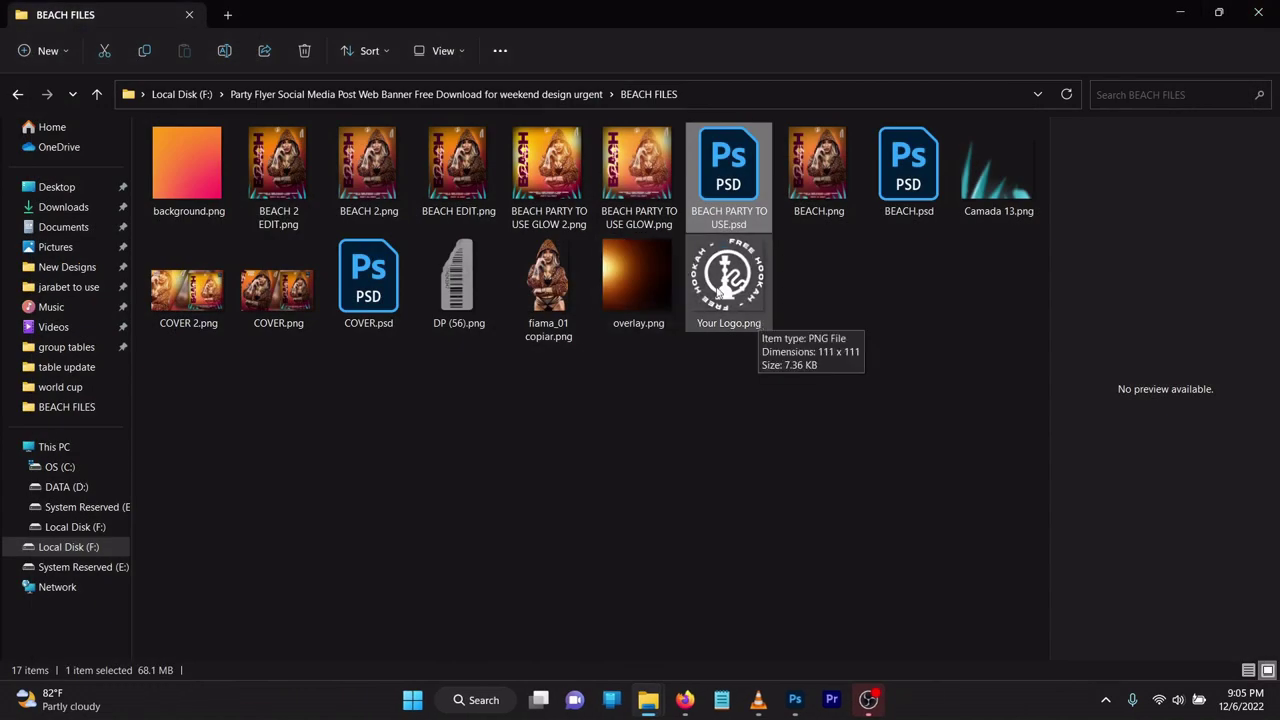
click(795, 700)
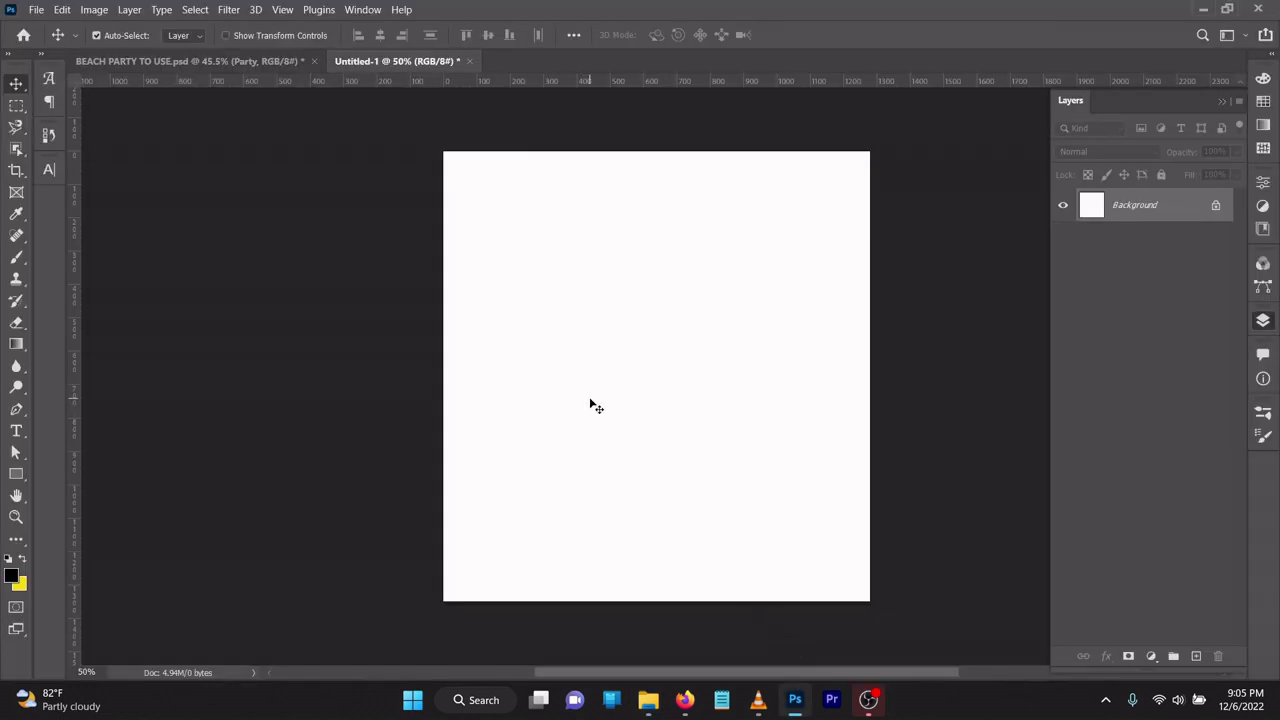
mouse_move(648, 699)
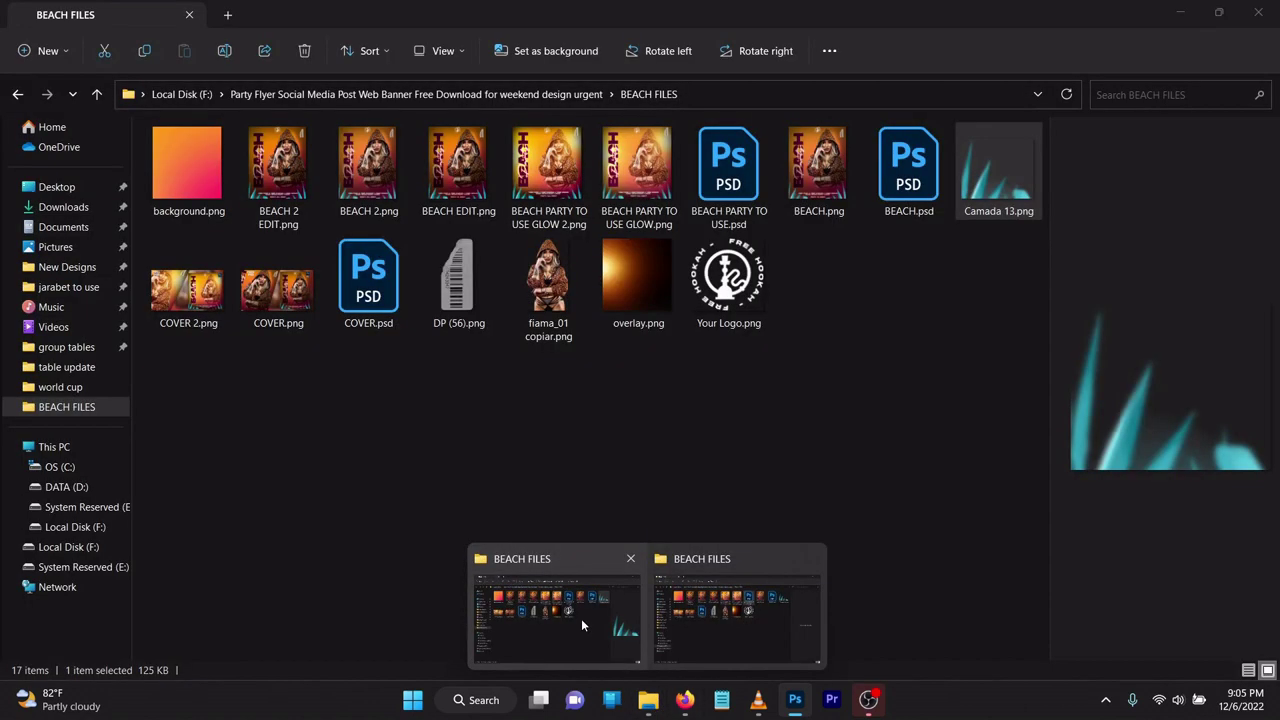
click(582, 620)
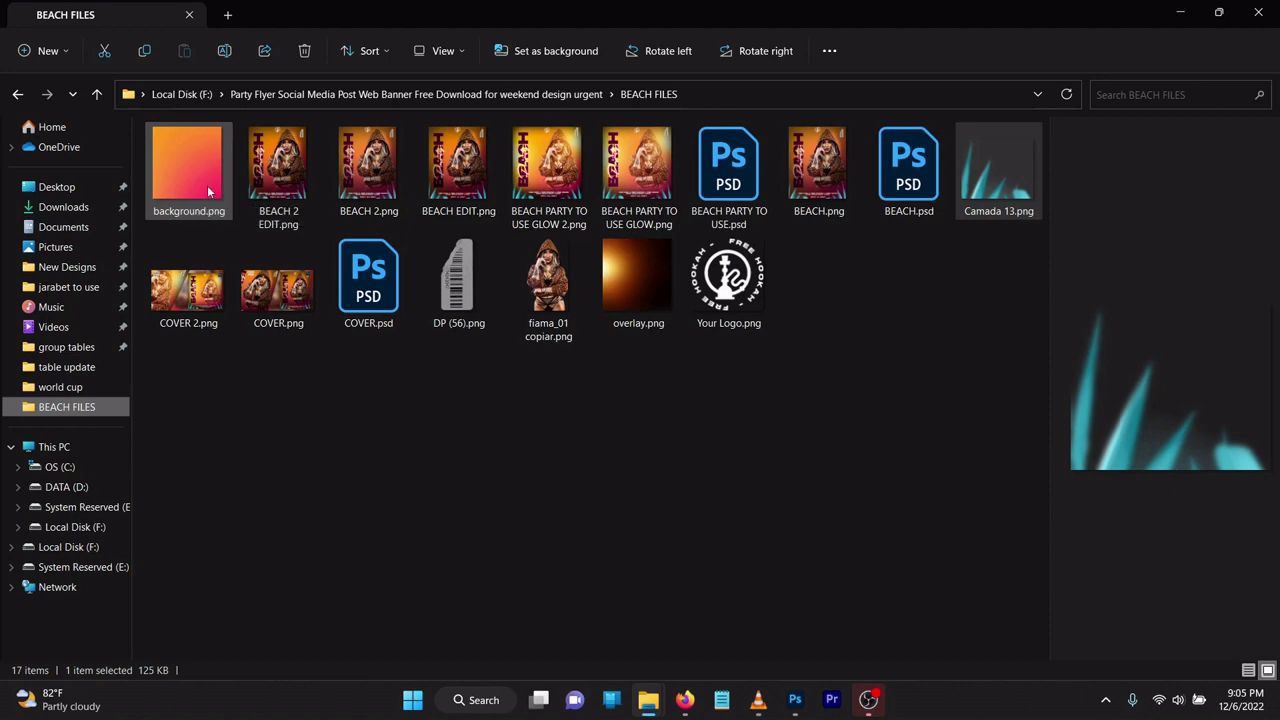
Step: Place background.png as the gradient backdrop and the woman photo, scaled and shifted right
mouse_move(207, 185)
mouse_down()
mouse_move(825, 588)
mouse_move(637, 380)
mouse_up()
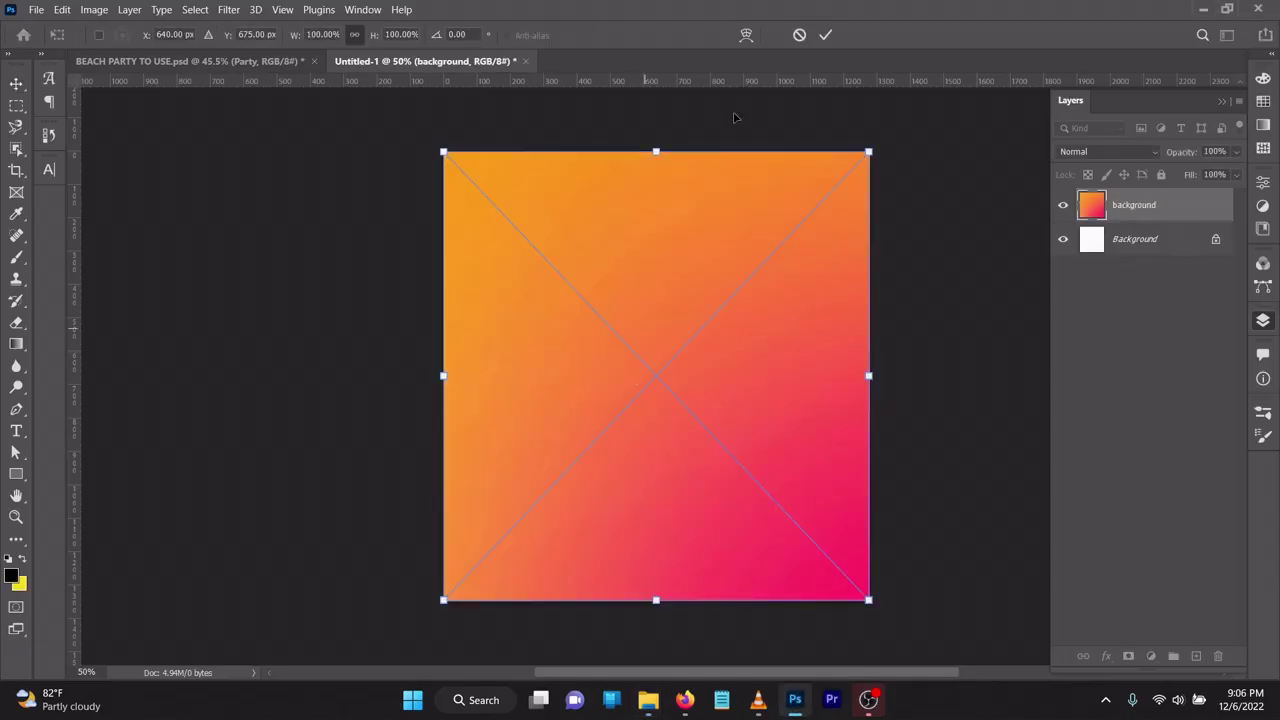
click(825, 34)
mouse_move(648, 700)
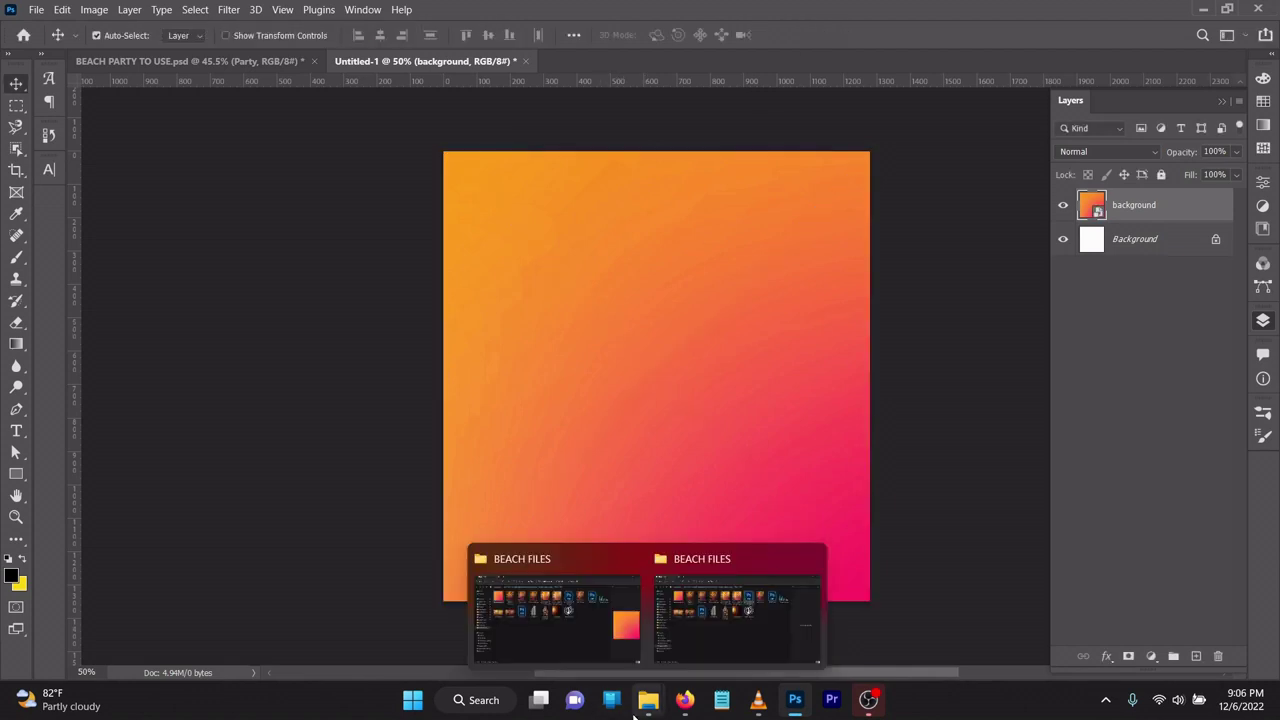
click(539, 626)
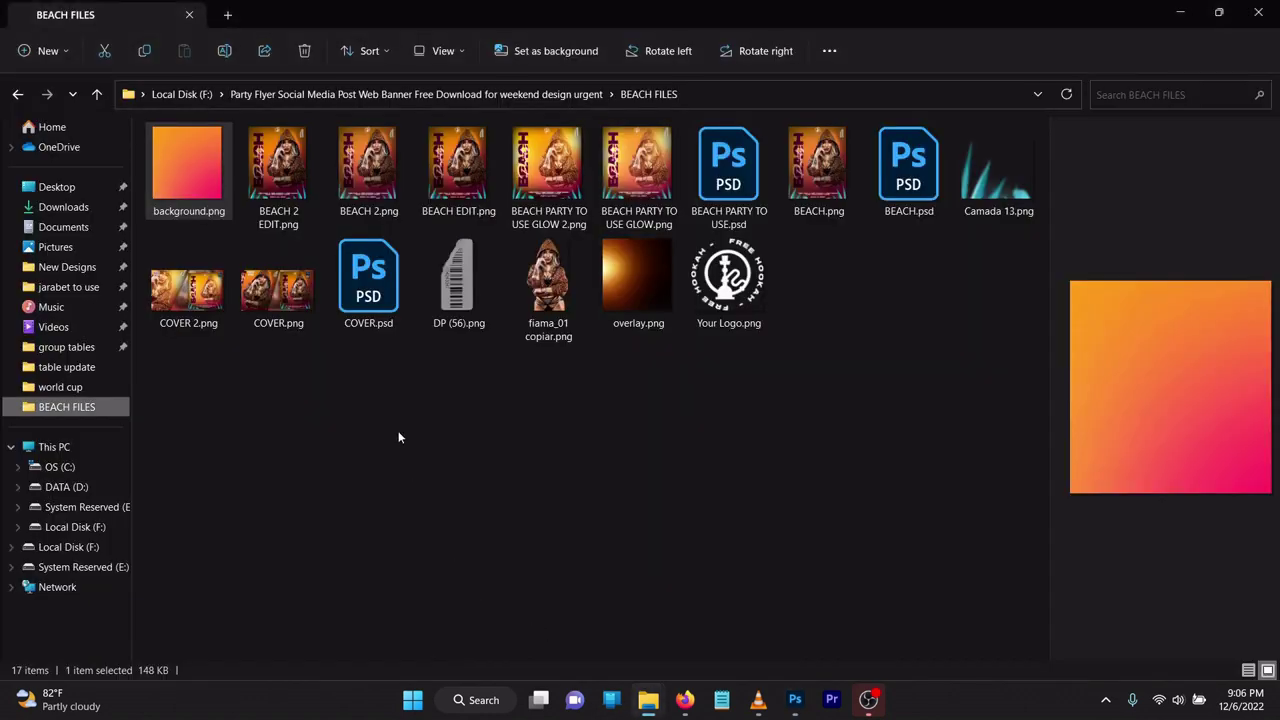
drag(548, 285, 808, 688)
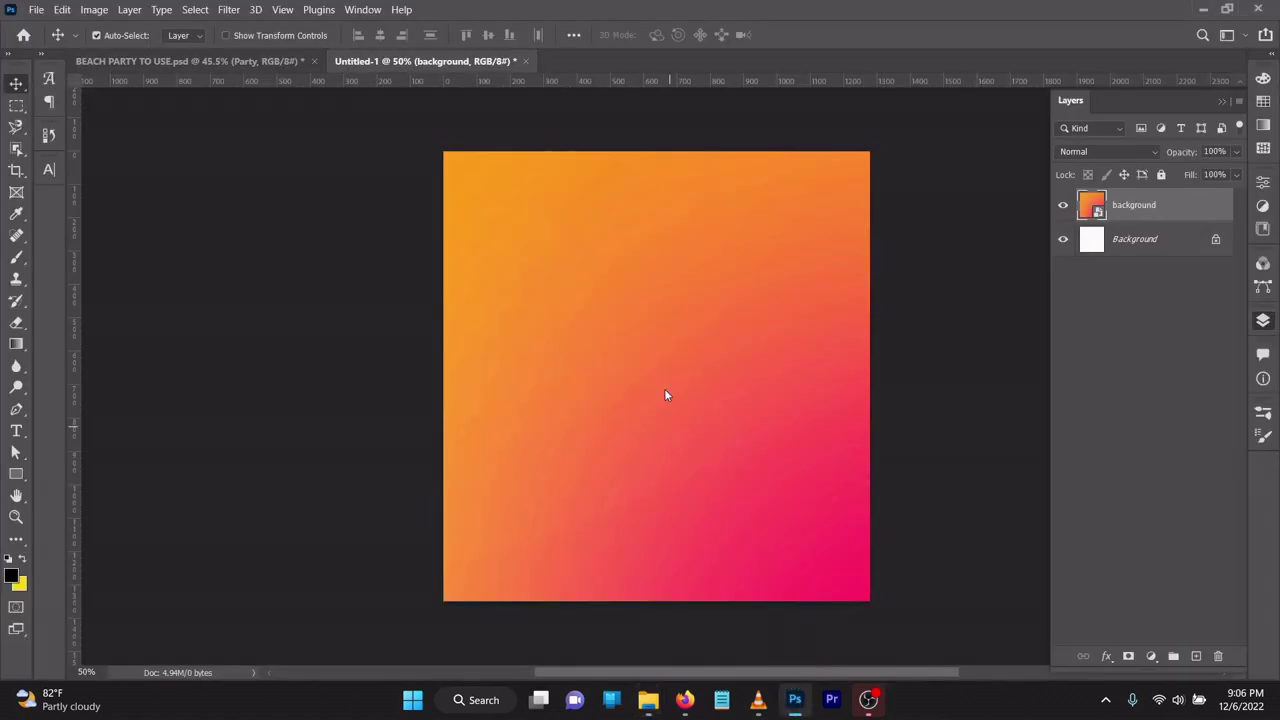
drag(808, 688, 664, 388)
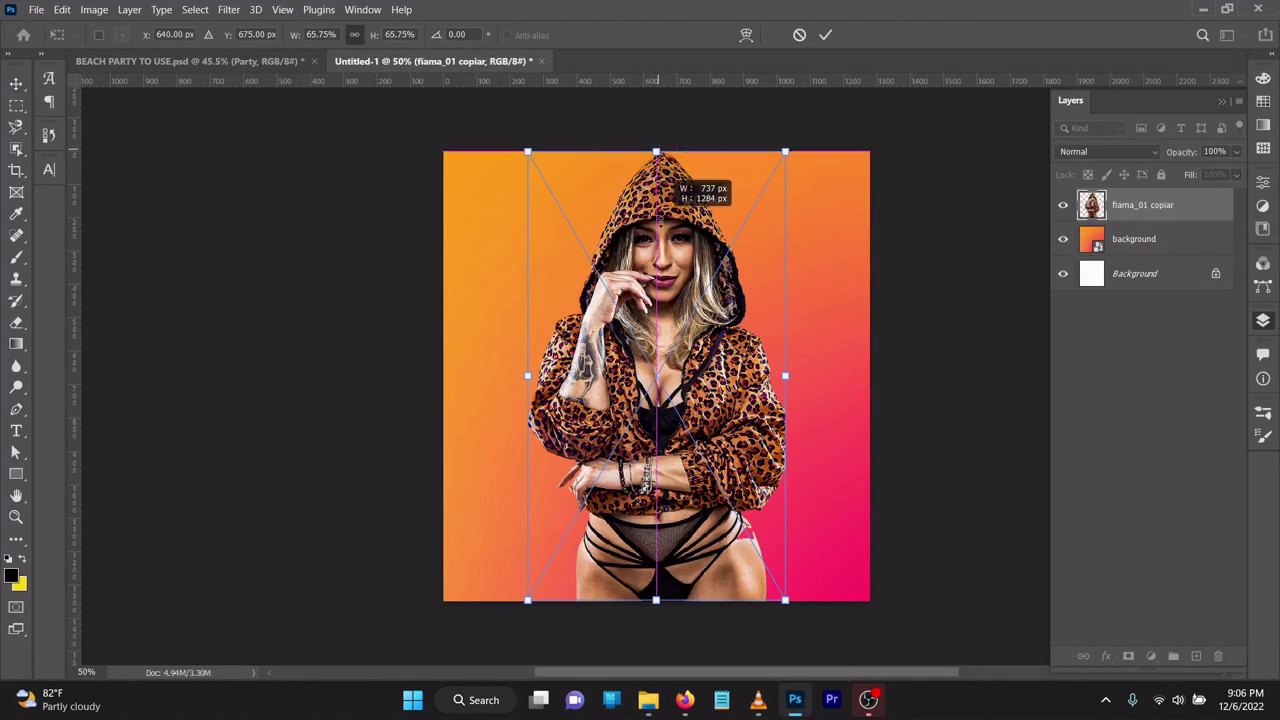
mouse_move(655, 152)
mouse_down()
mouse_move(663, 205)
mouse_move(657, 193)
mouse_up()
drag(668, 307, 743, 305)
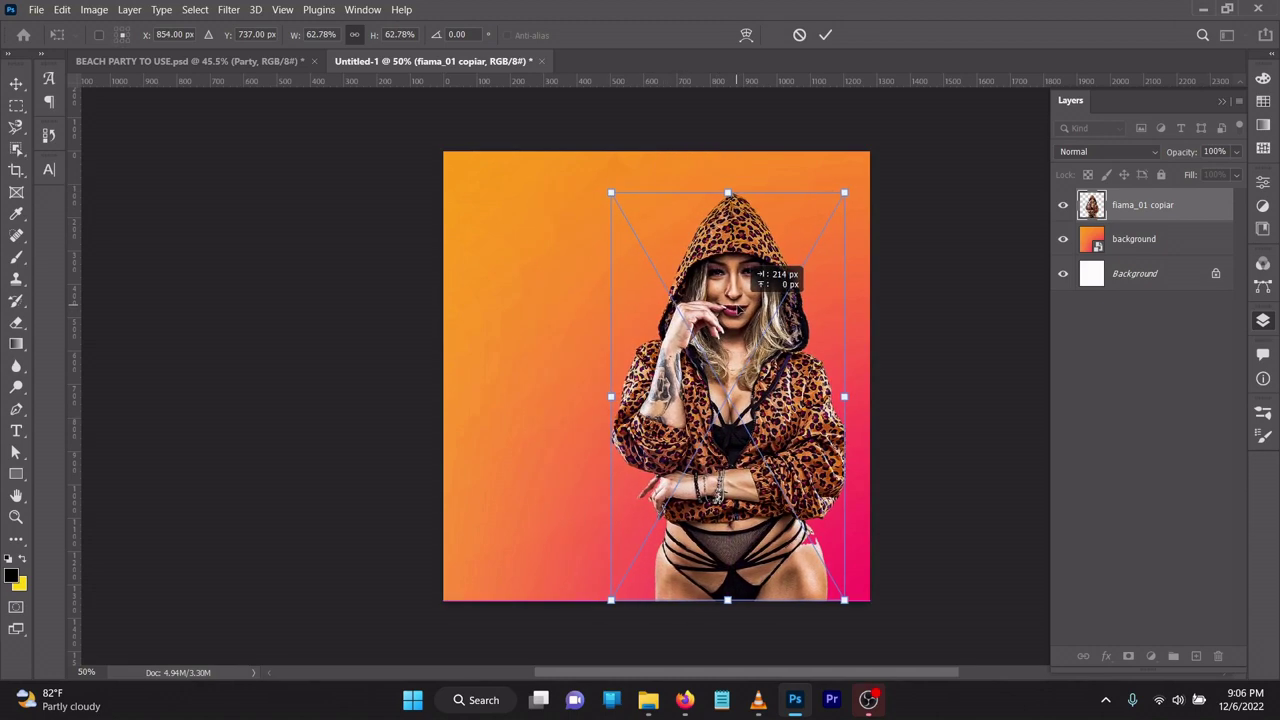
drag(726, 192, 729, 172)
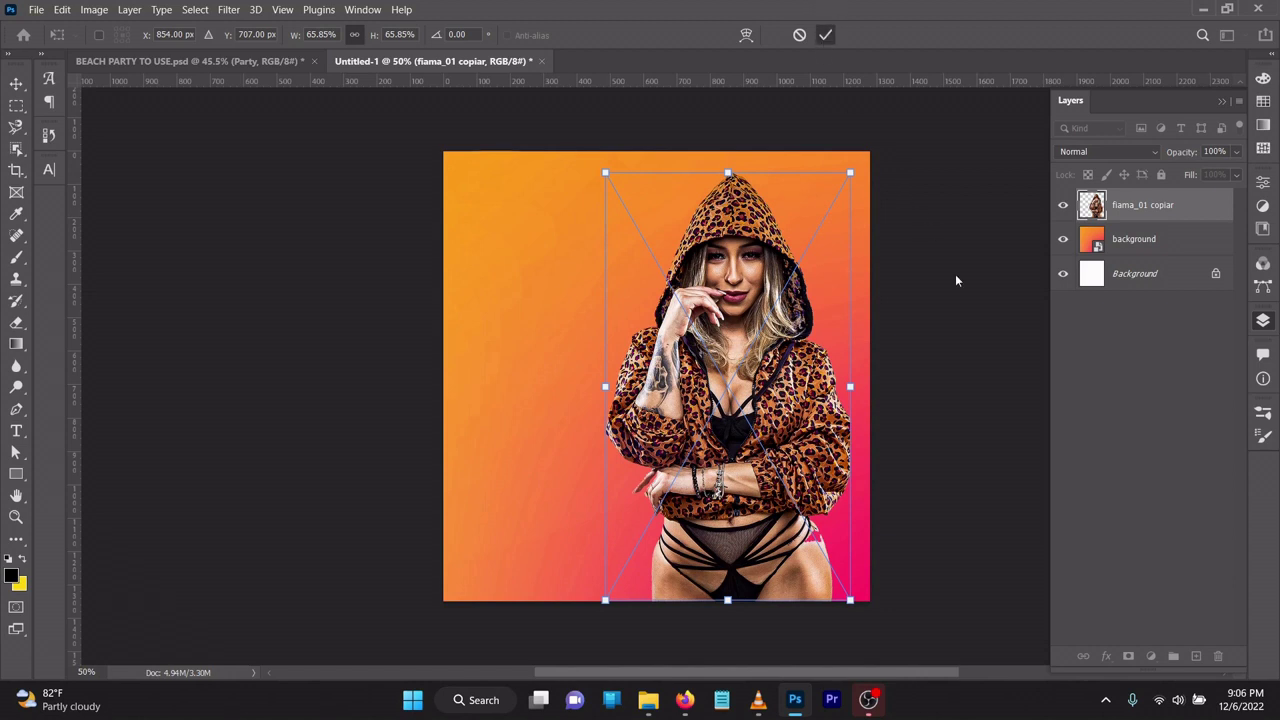
key(Return)
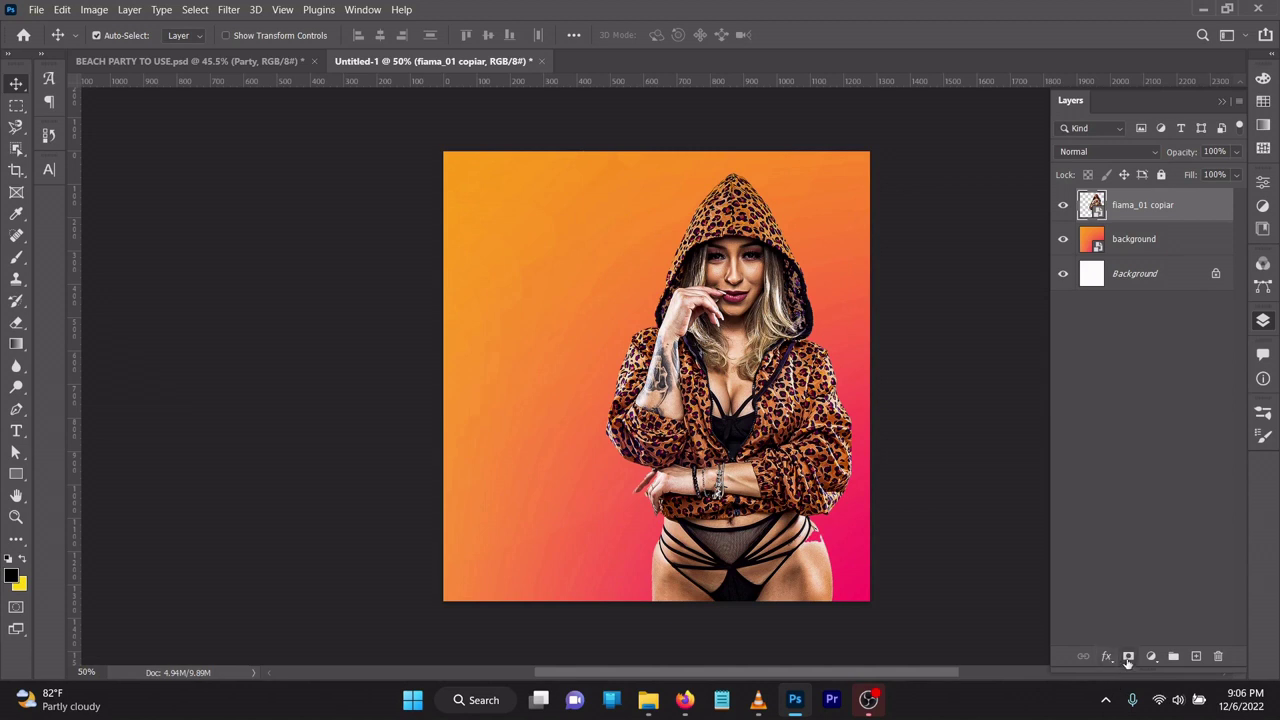
Step: Mask the fiama_01 copiar layer with an upward black-to-white gradient fading her lower legs
click(1128, 657)
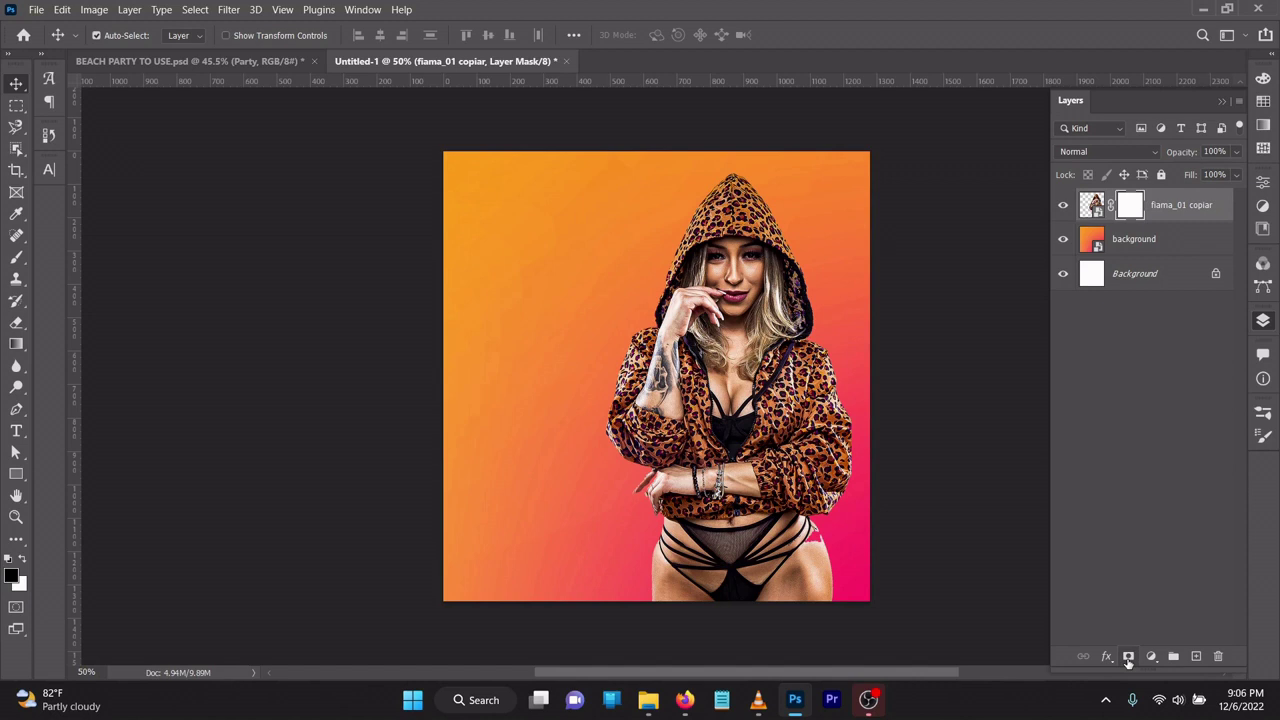
click(16, 344)
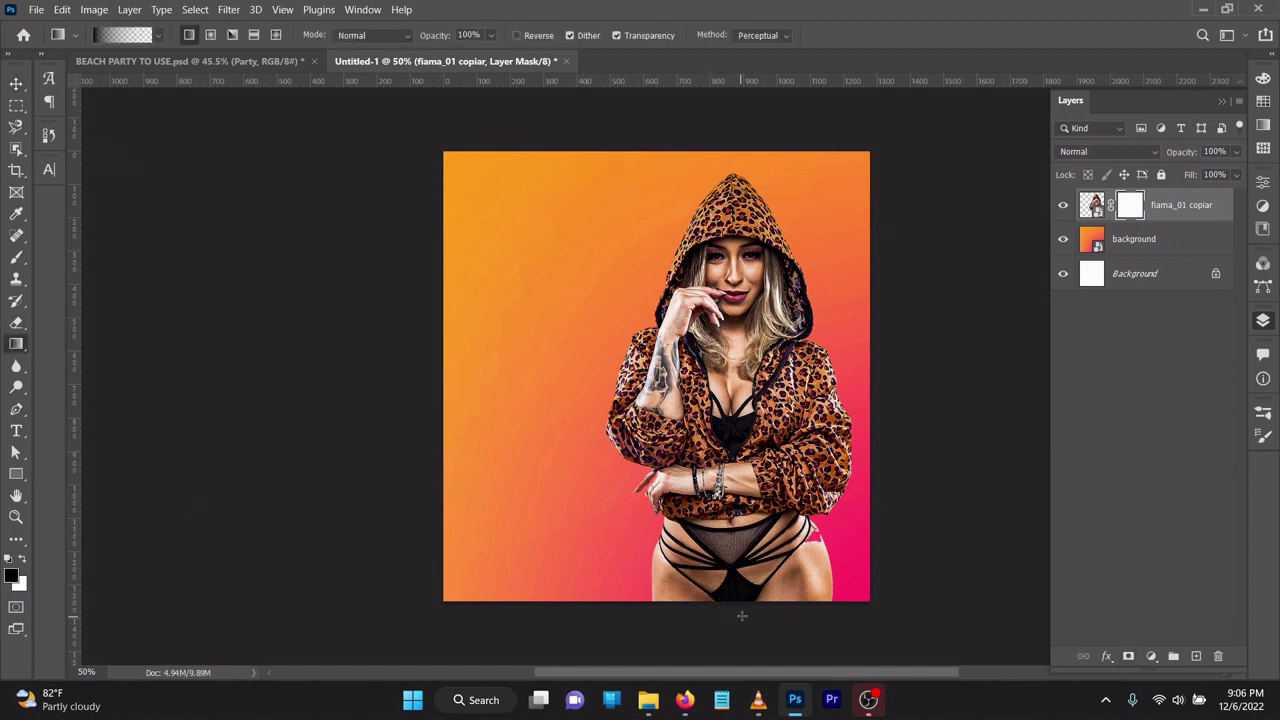
drag(740, 625, 738, 532)
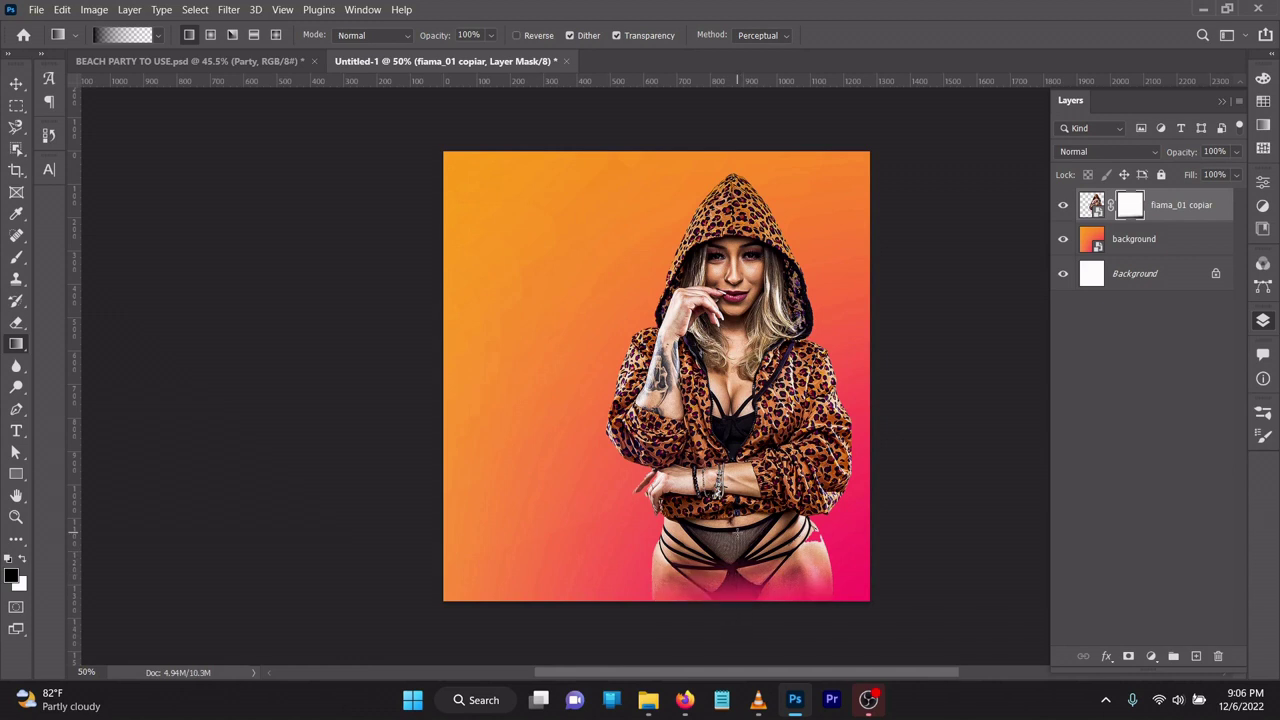
drag(714, 616, 713, 540)
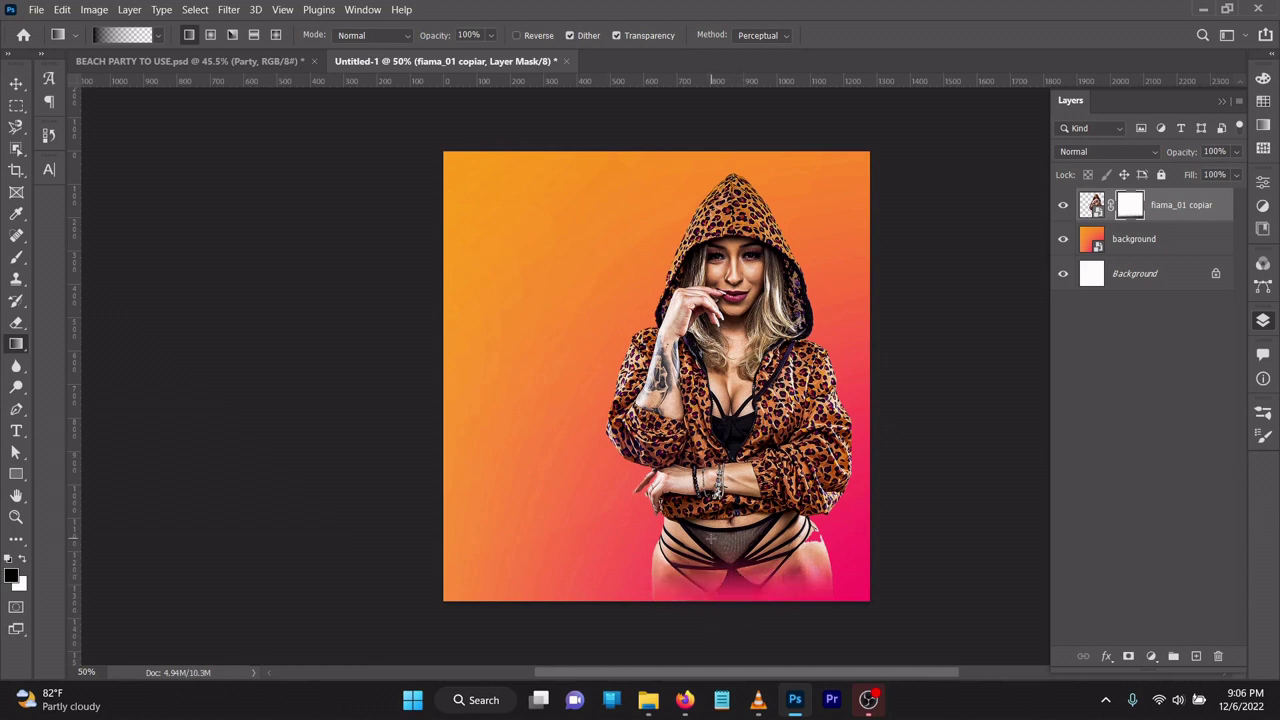
click(17, 82)
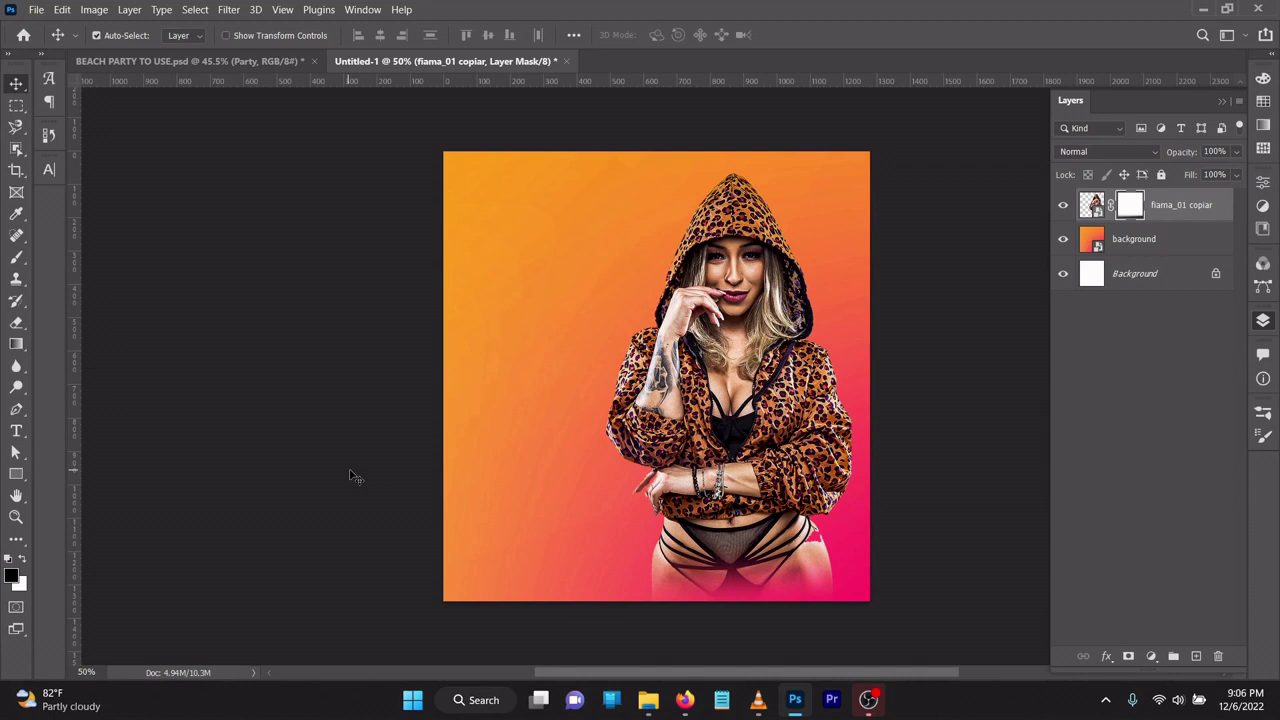
Step: Draw a black-to-transparent fade up from the bottom on a new layer at 76% opacity
click(1197, 657)
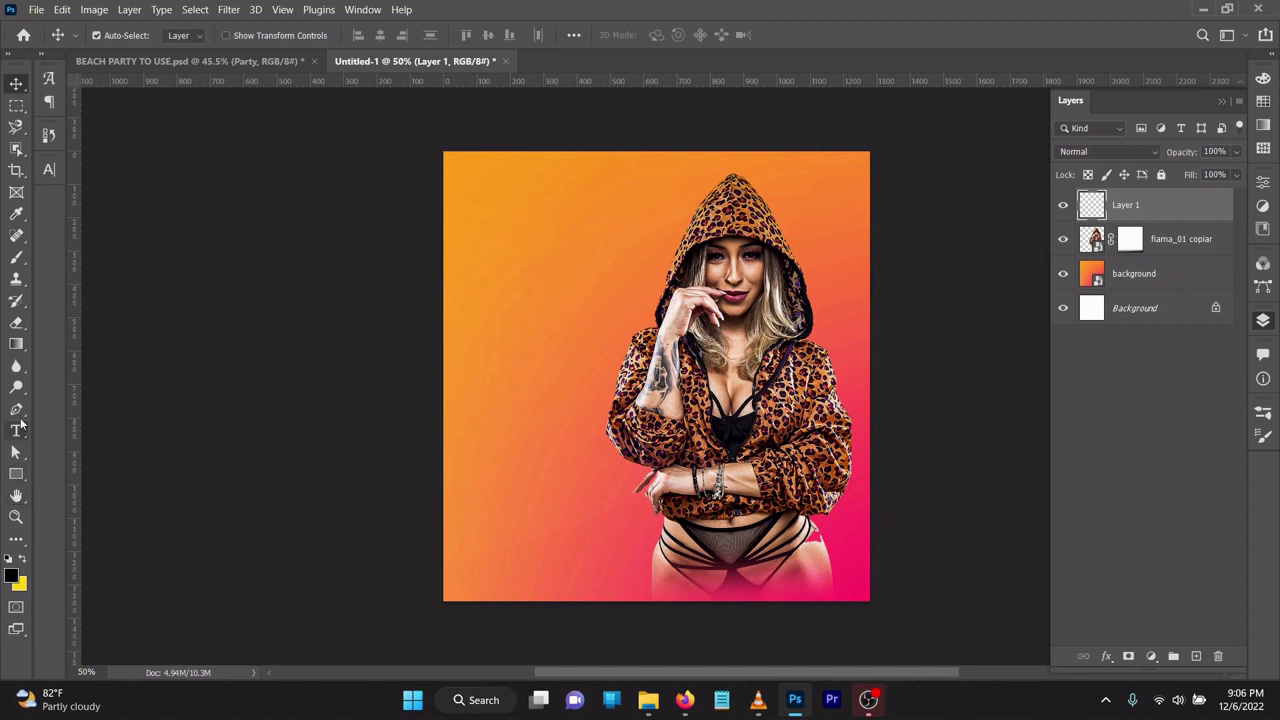
click(15, 345)
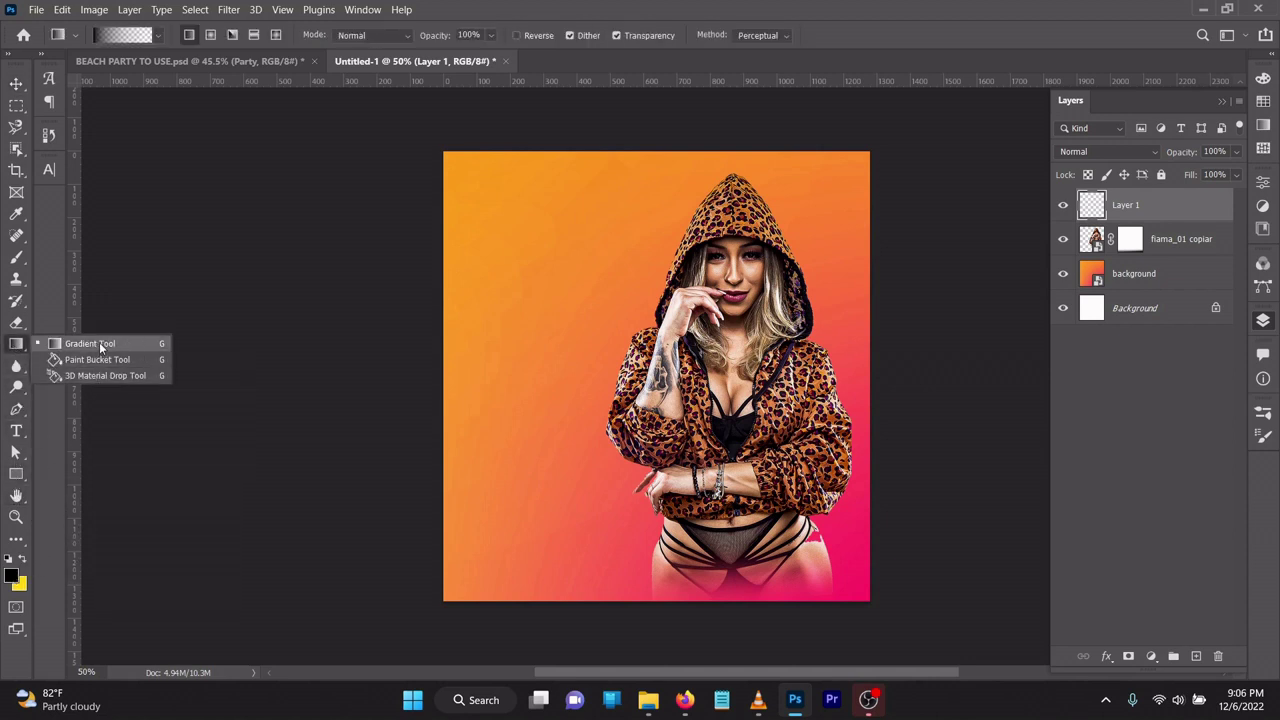
click(90, 343)
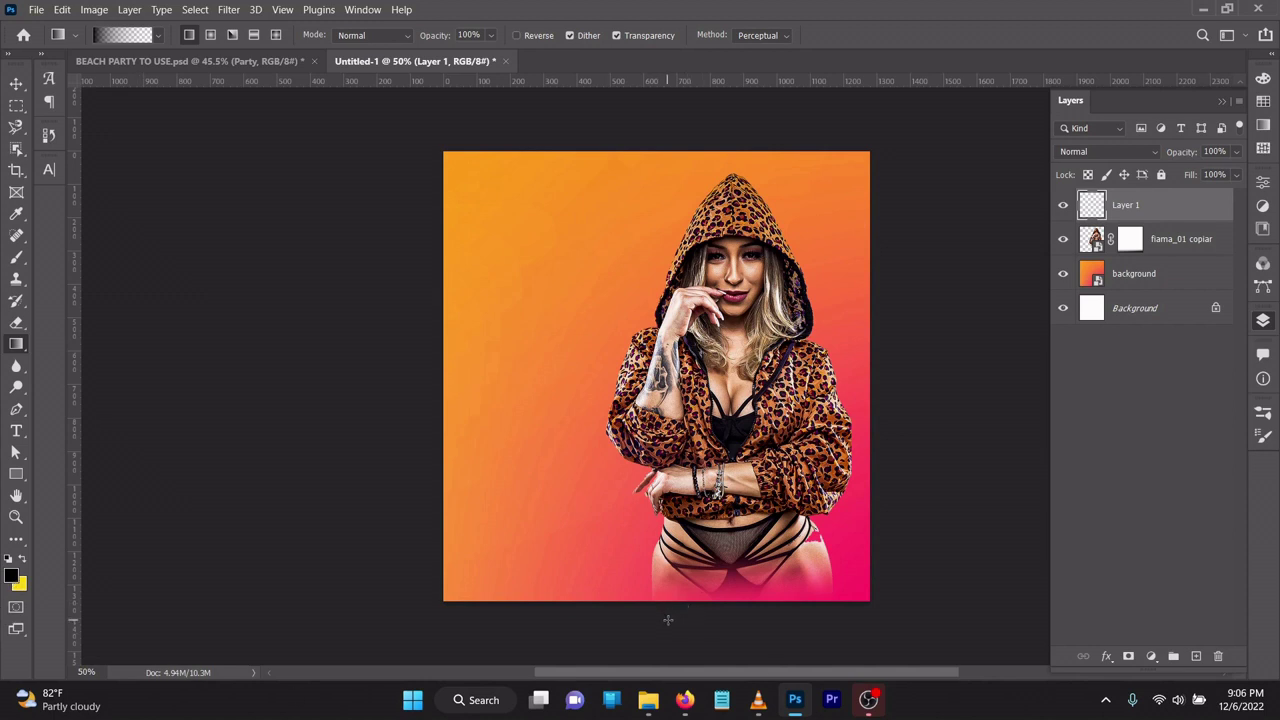
drag(668, 620, 668, 457)
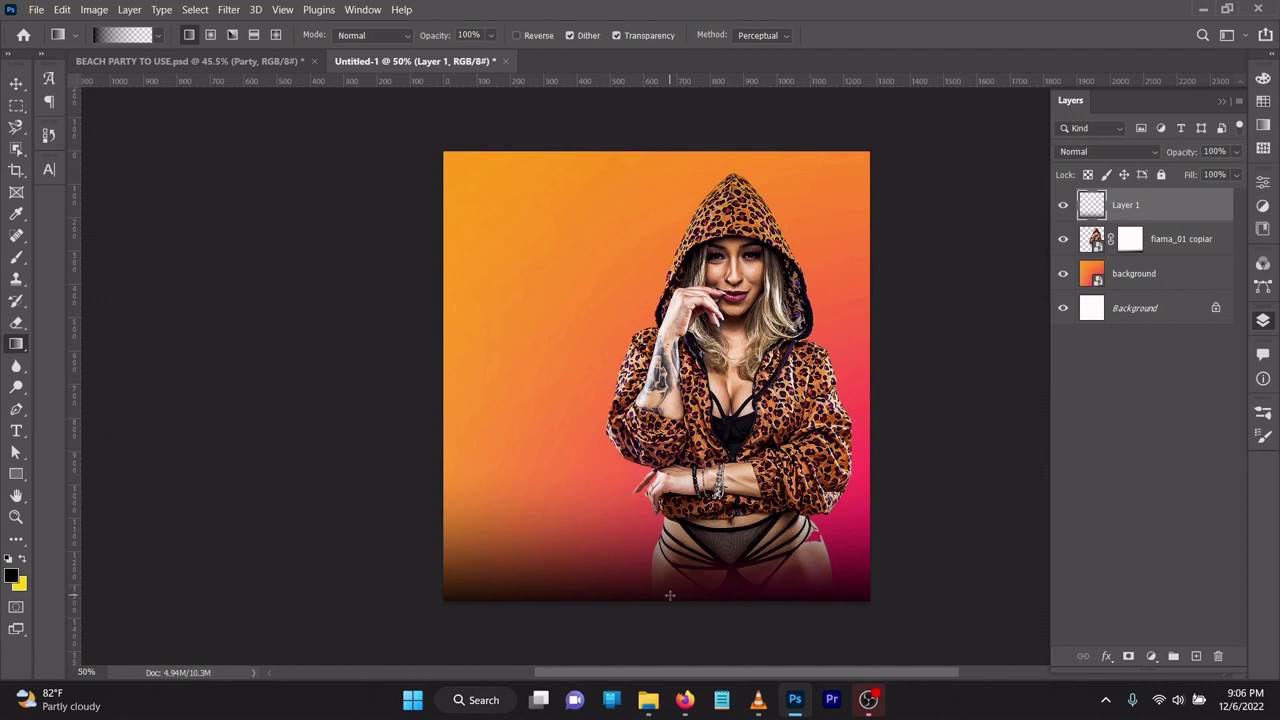
drag(670, 600, 675, 492)
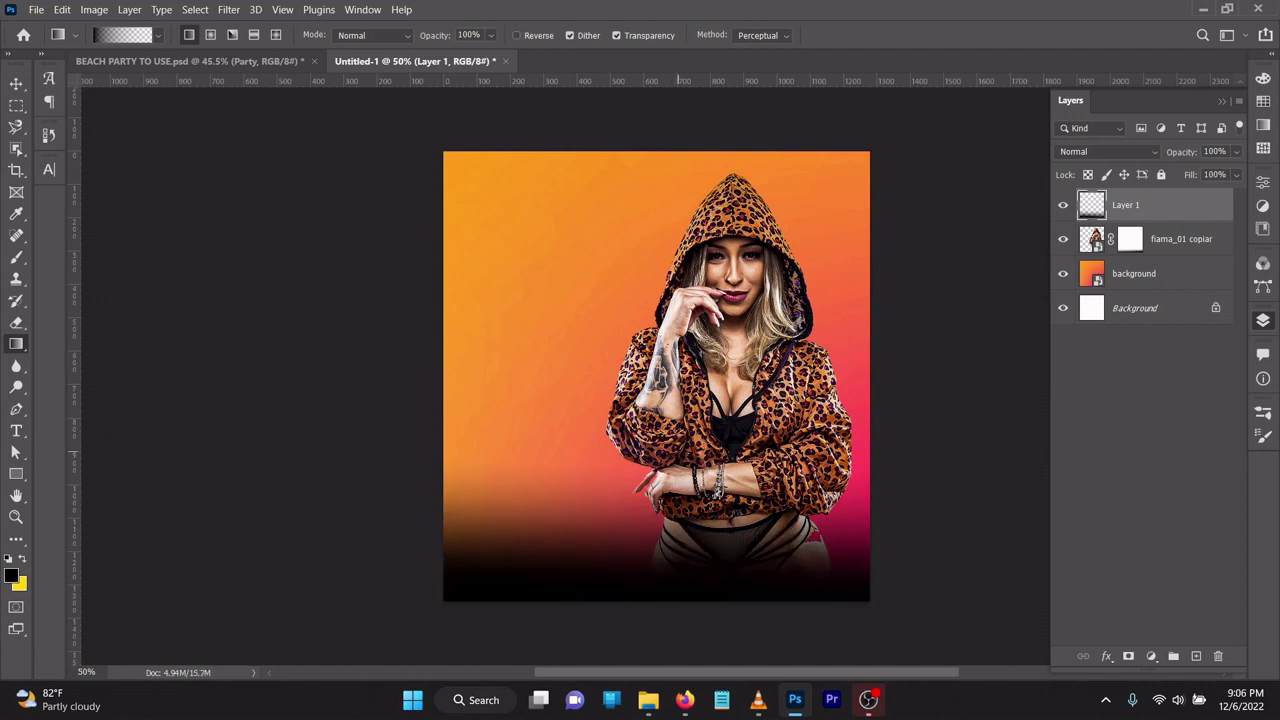
drag(1190, 150, 1168, 160)
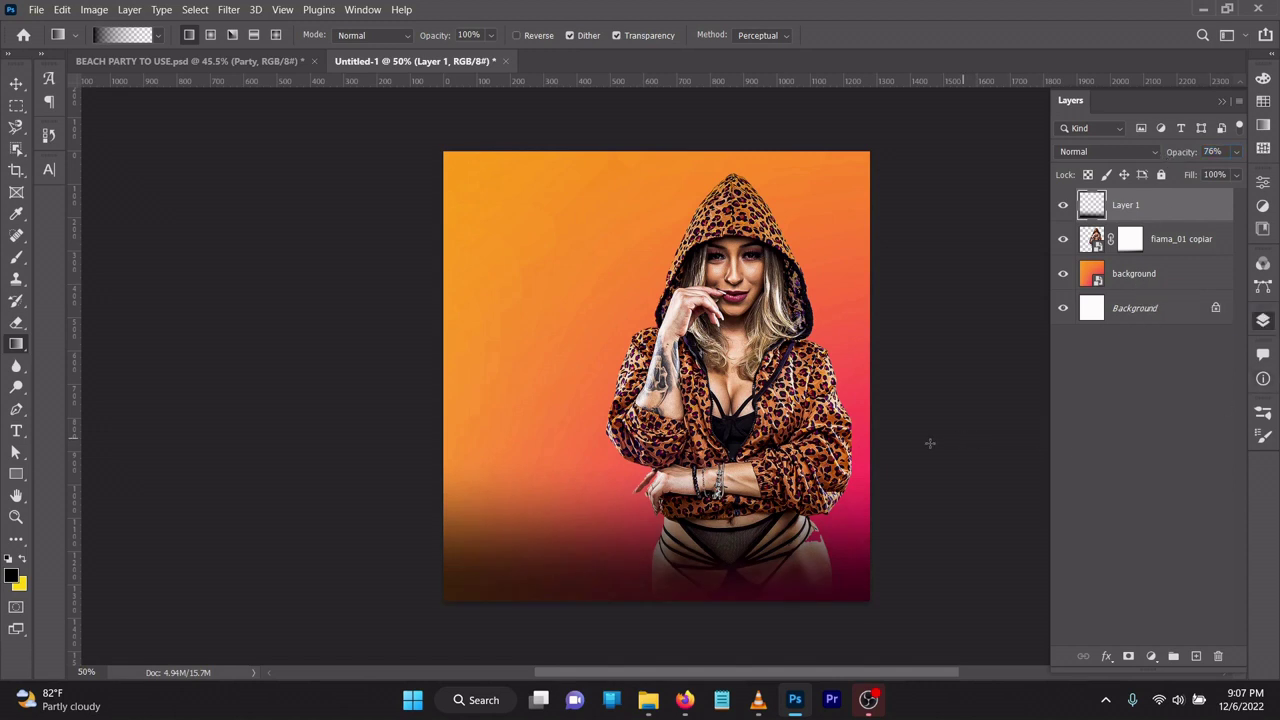
Step: Bring the teal leaves image into the flyer and size it at the lower right
click(16, 84)
mouse_move(648, 700)
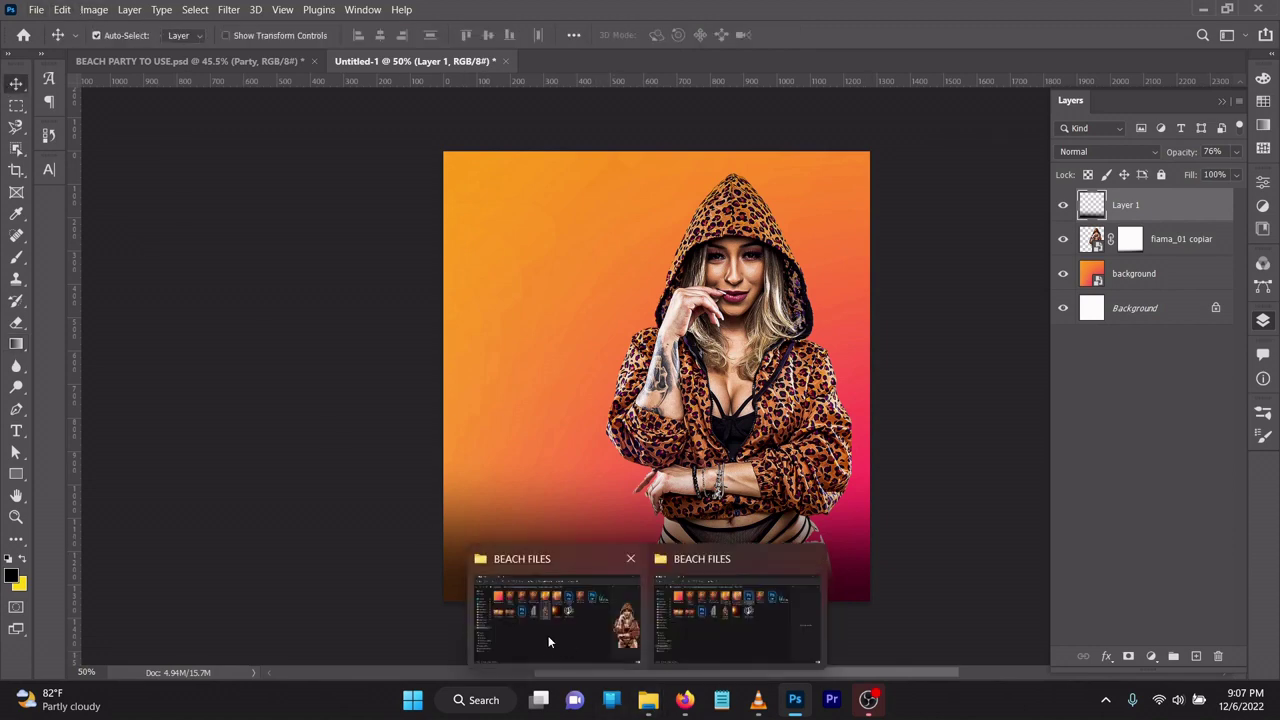
click(546, 632)
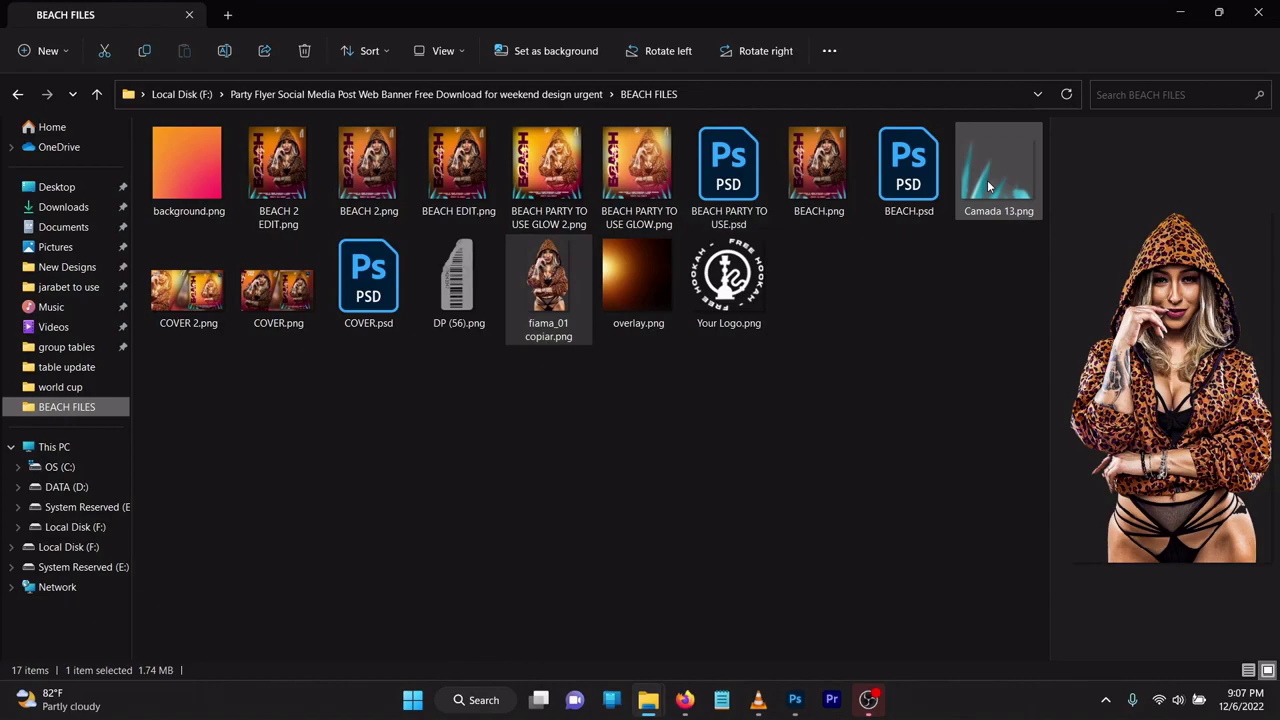
mouse_move(990, 172)
mouse_down()
mouse_move(803, 703)
mouse_move(729, 529)
mouse_up()
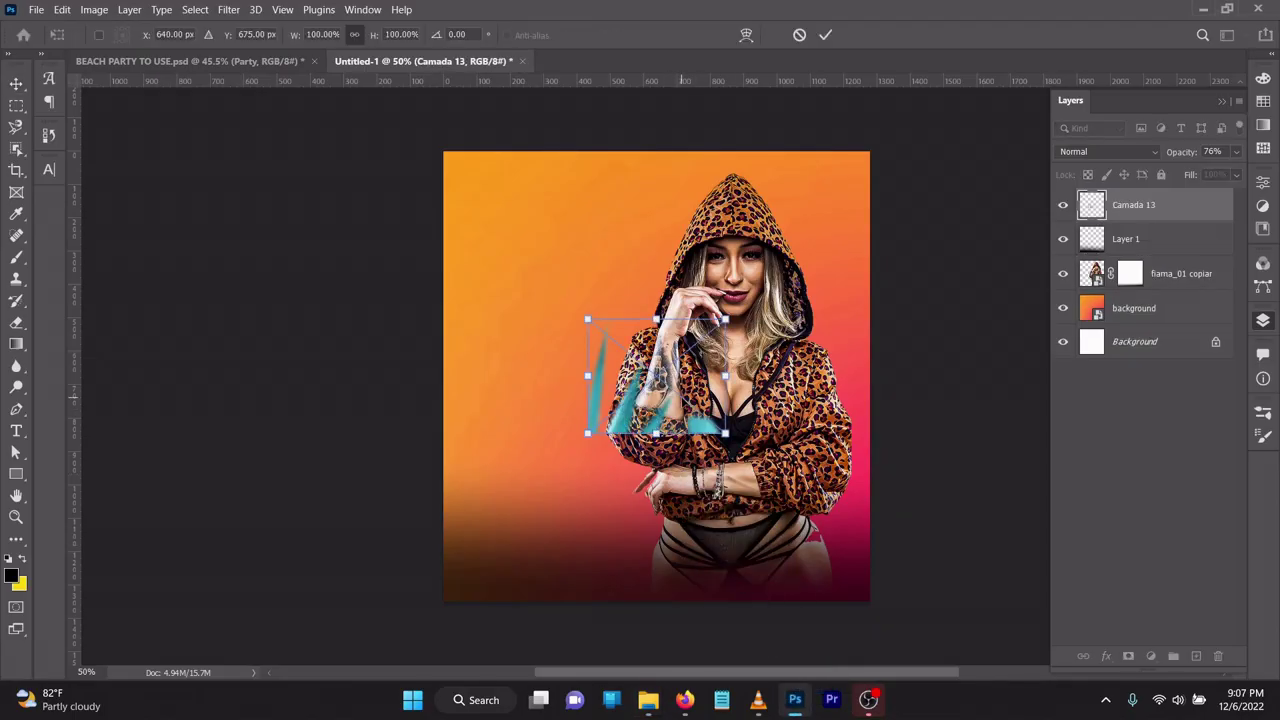
drag(670, 400, 839, 578)
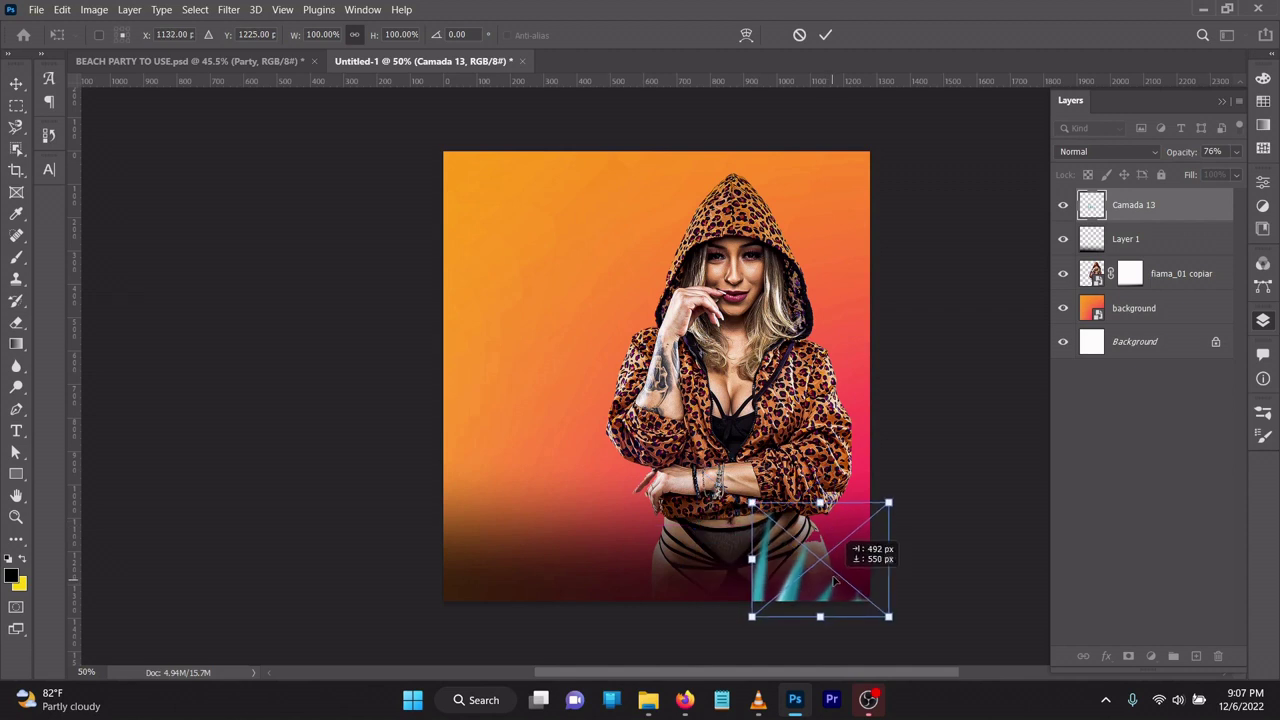
drag(757, 557, 735, 541)
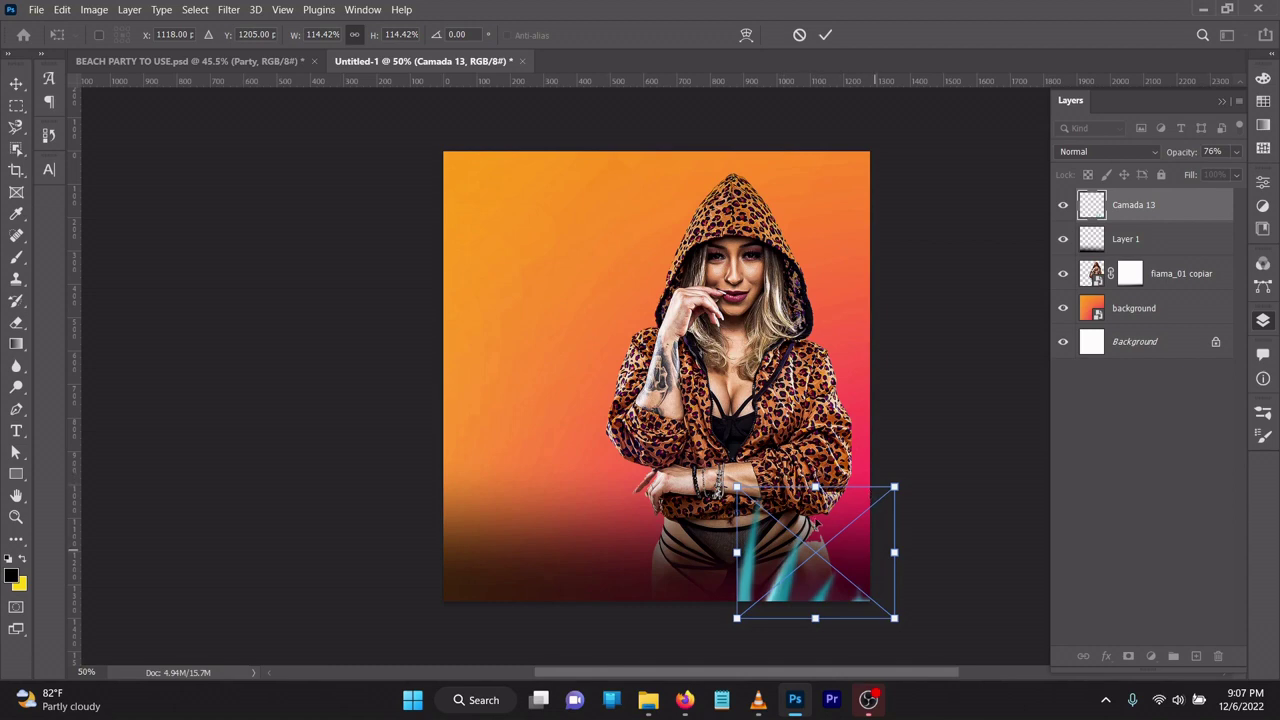
Step: Flip the leaves horizontally, nudge them into the bottom-right corner, and commit
right_click(832, 541)
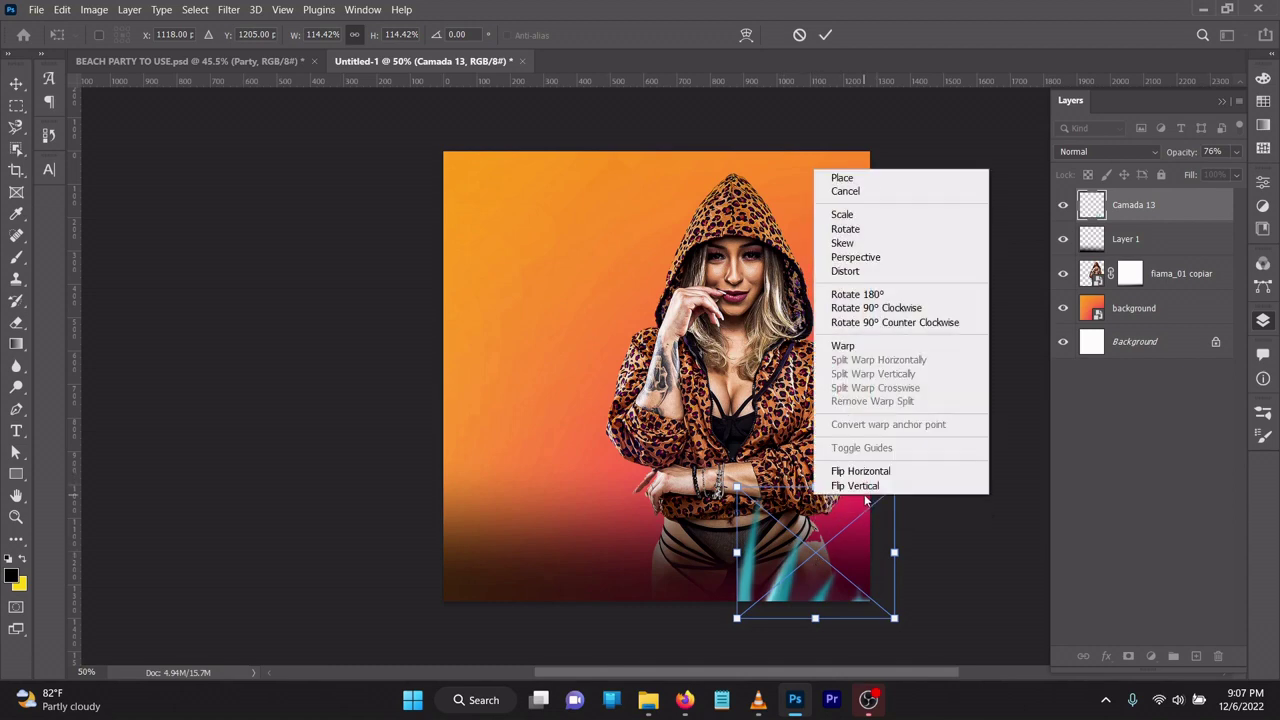
click(864, 474)
drag(789, 535, 801, 537)
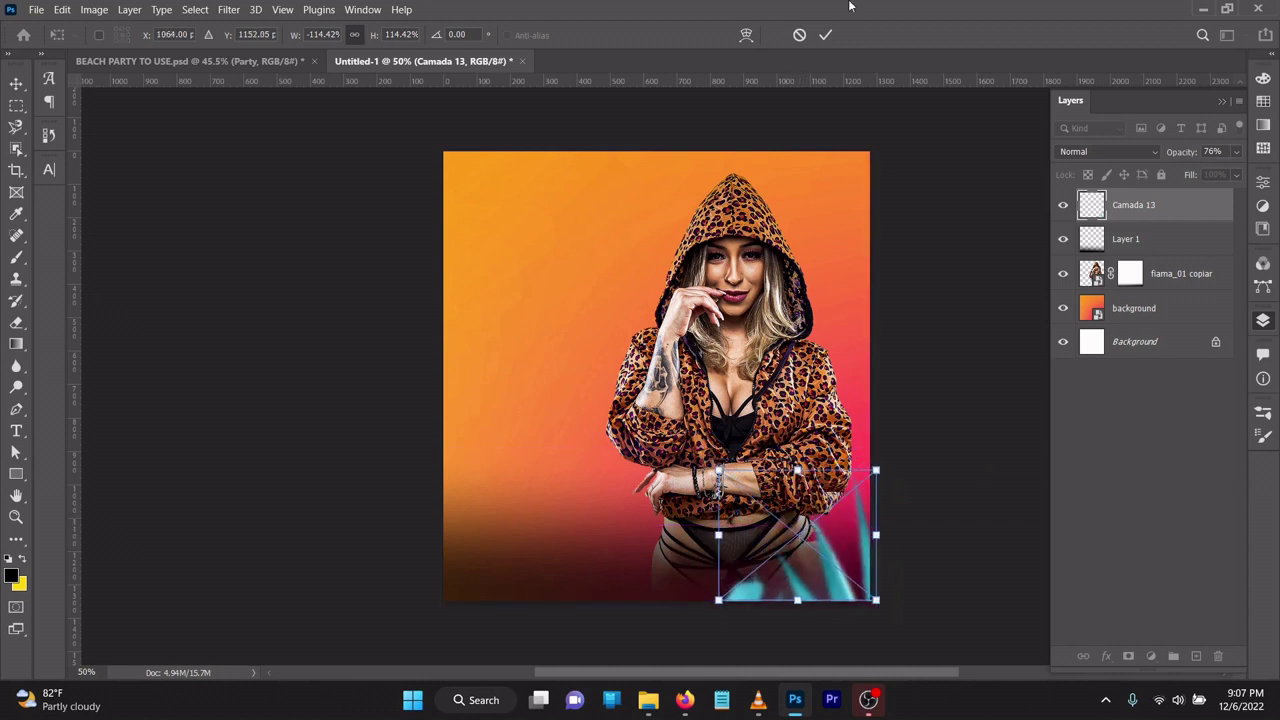
click(825, 36)
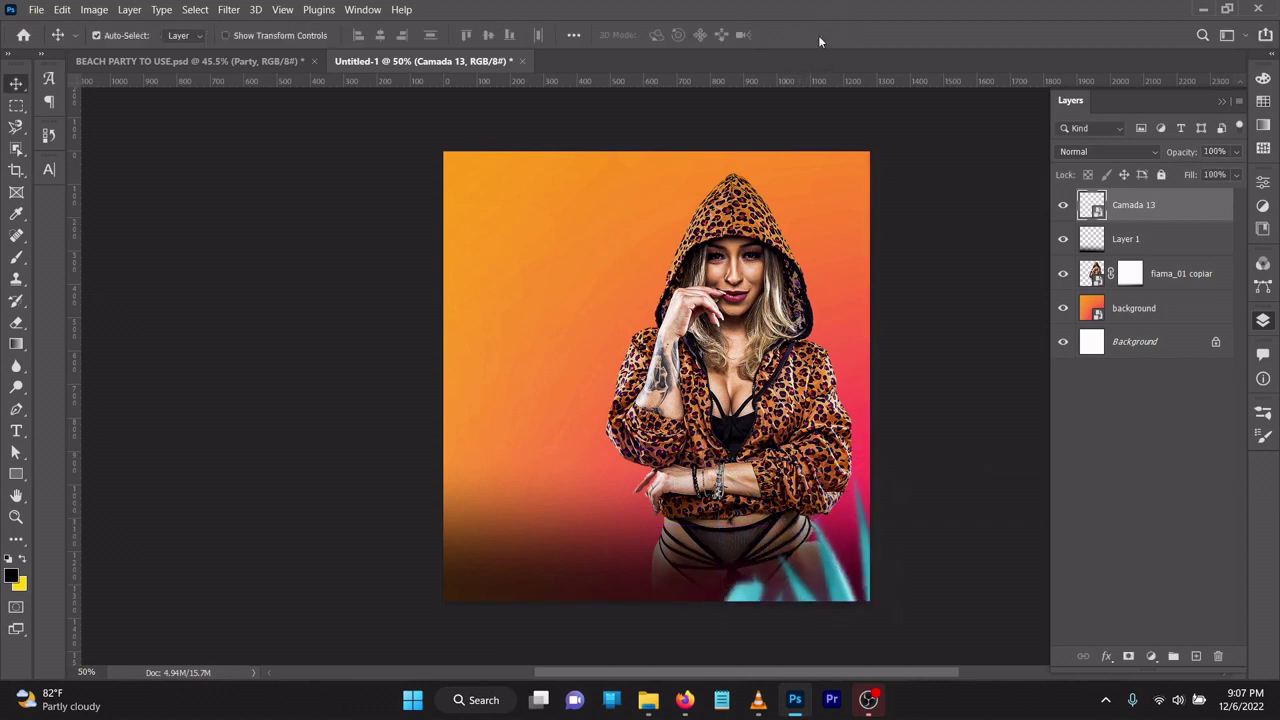
Step: Duplicate the Camada 13 leaves, flip the copy horizontally, and fit it into the bottom-left corner
key(ctrl+j)
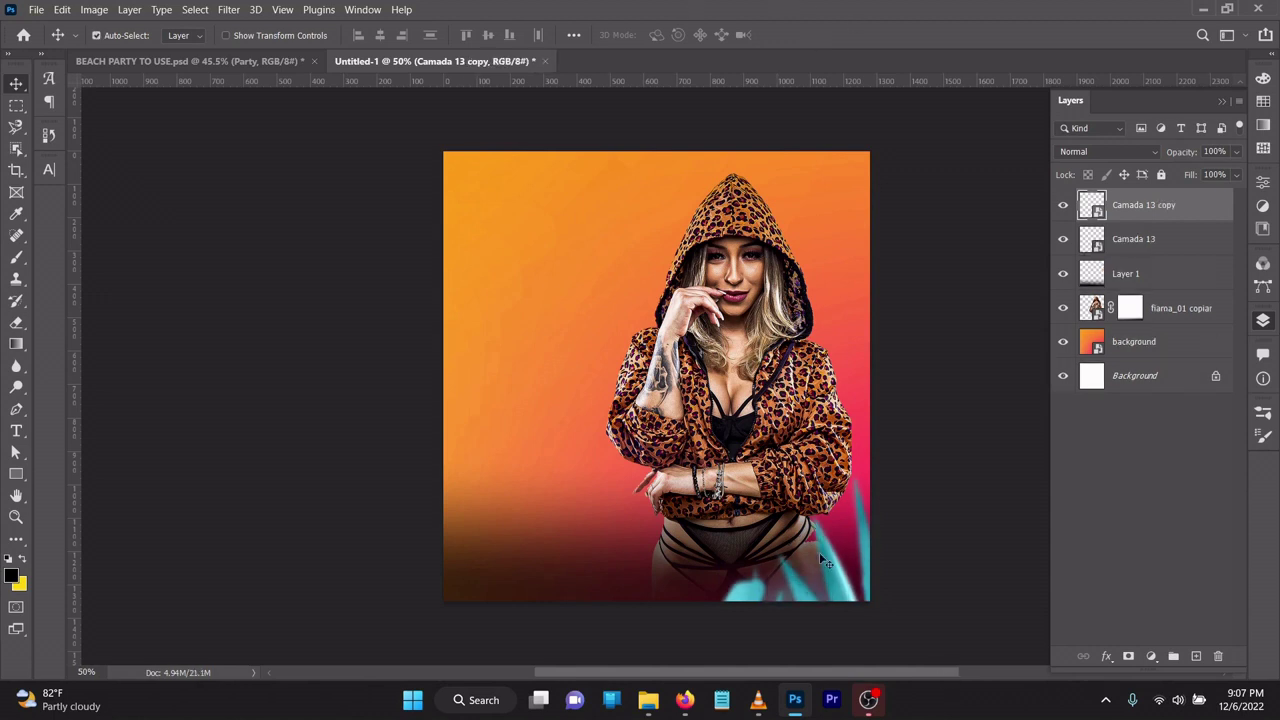
drag(825, 565, 502, 566)
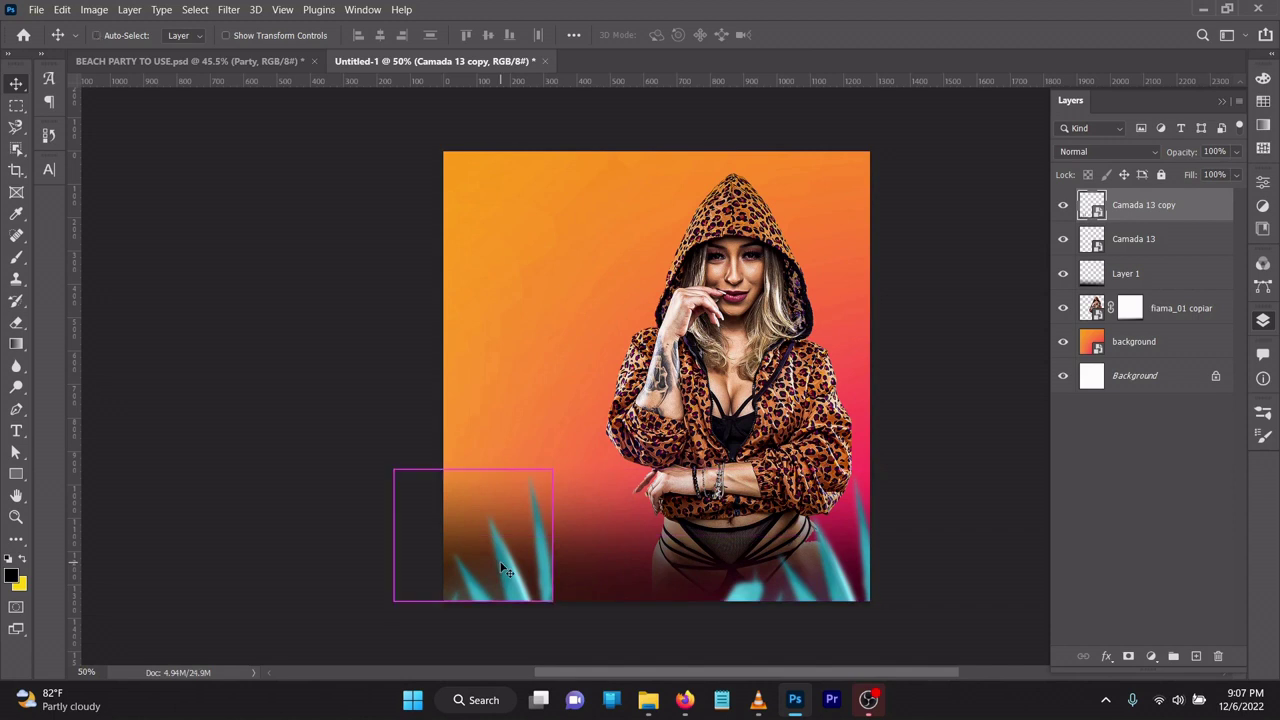
key(ctrl+t)
right_click(515, 577)
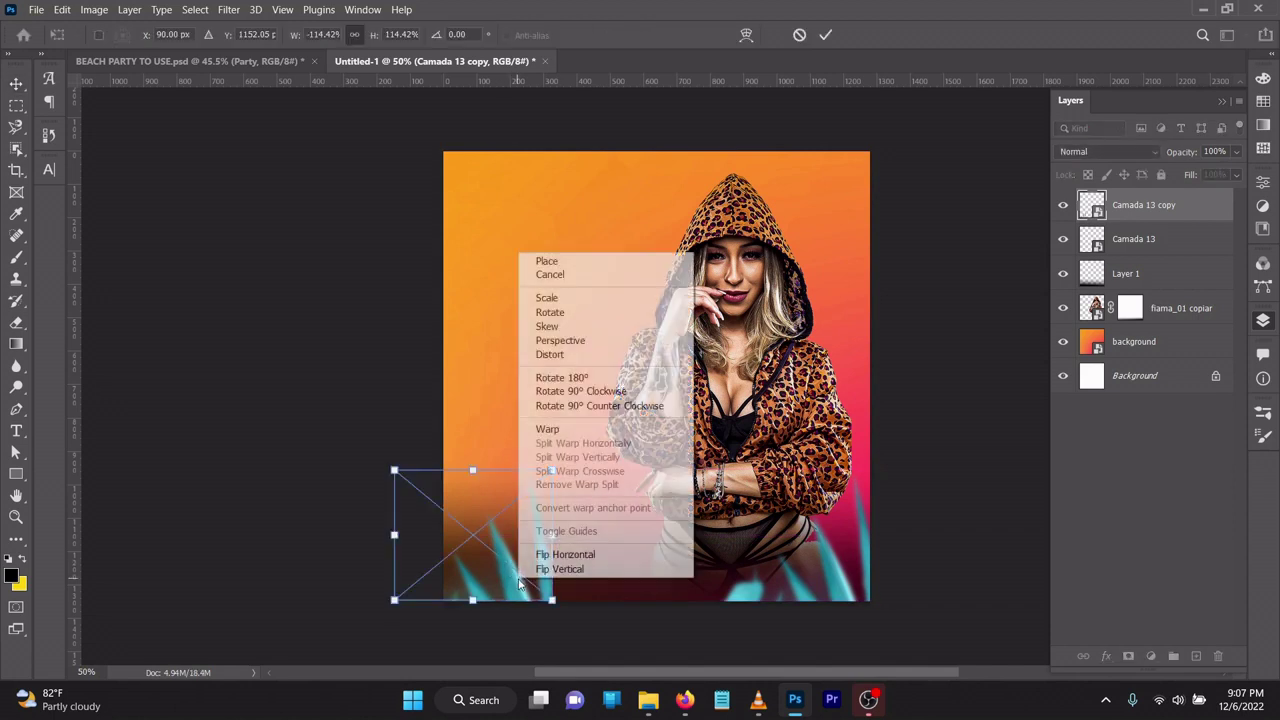
click(563, 553)
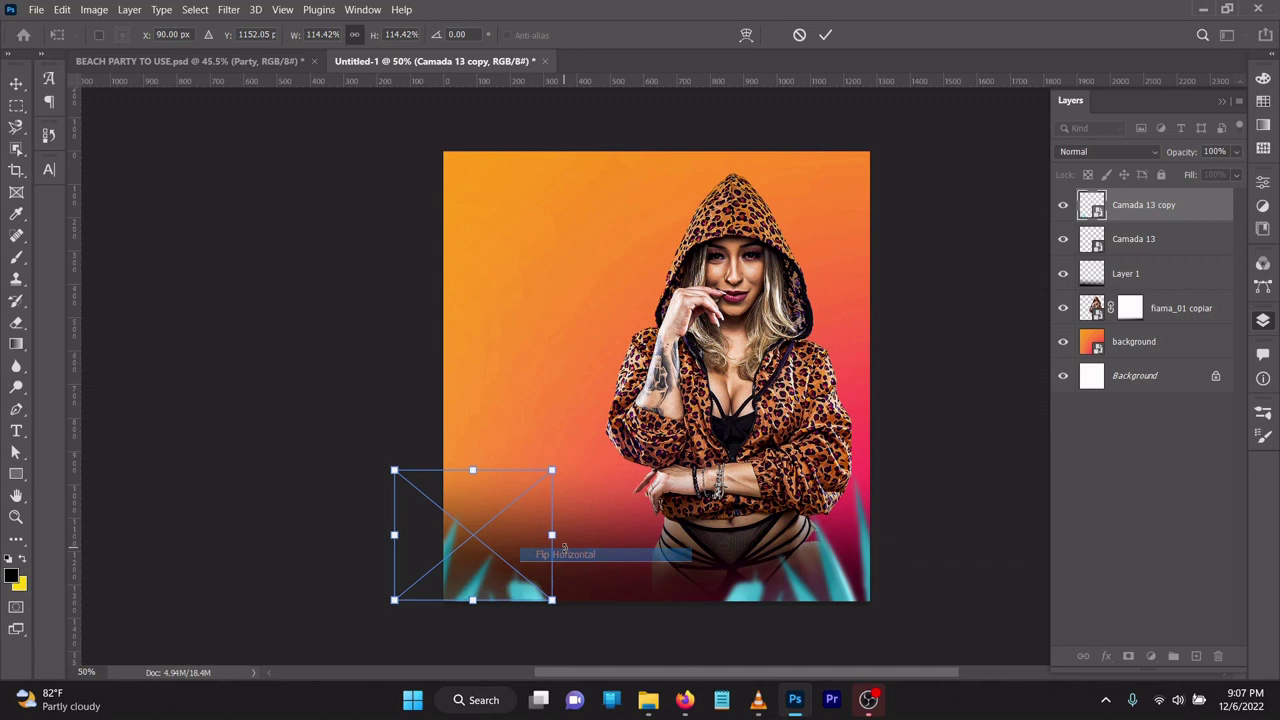
mouse_move(501, 578)
mouse_down()
mouse_move(563, 577)
mouse_move(545, 578)
mouse_up()
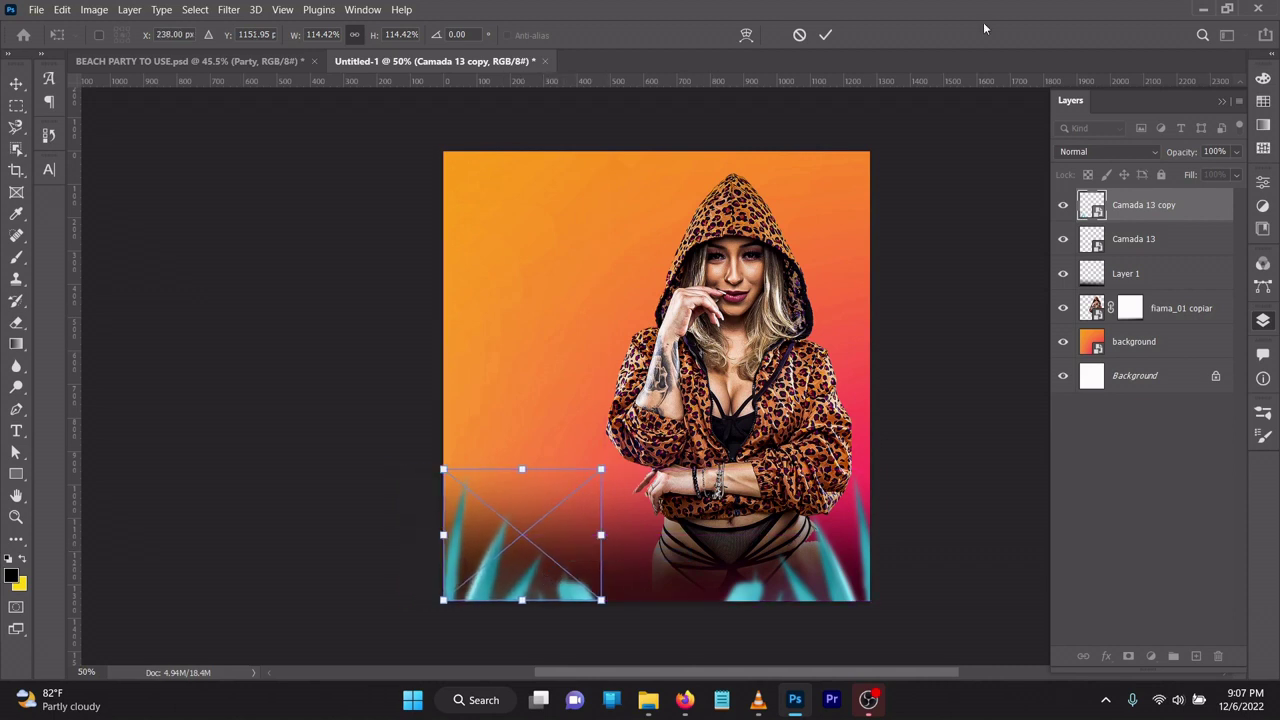
key(Return)
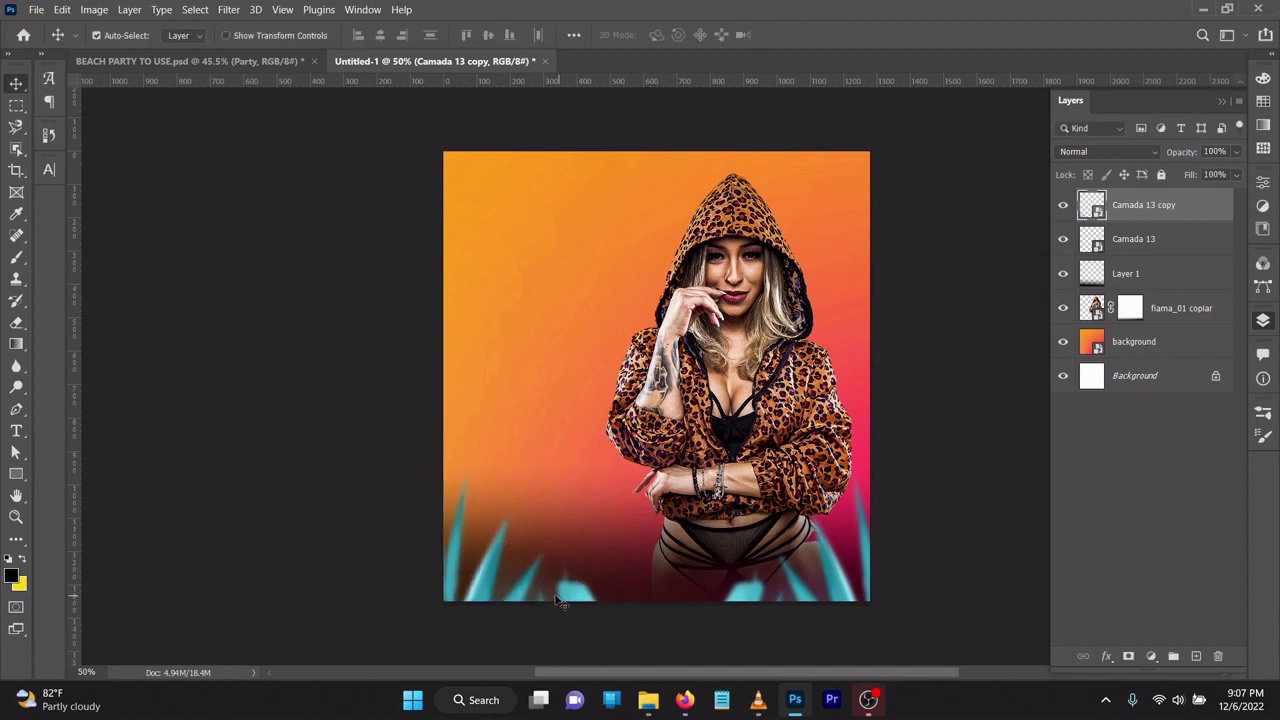
drag(503, 574, 497, 577)
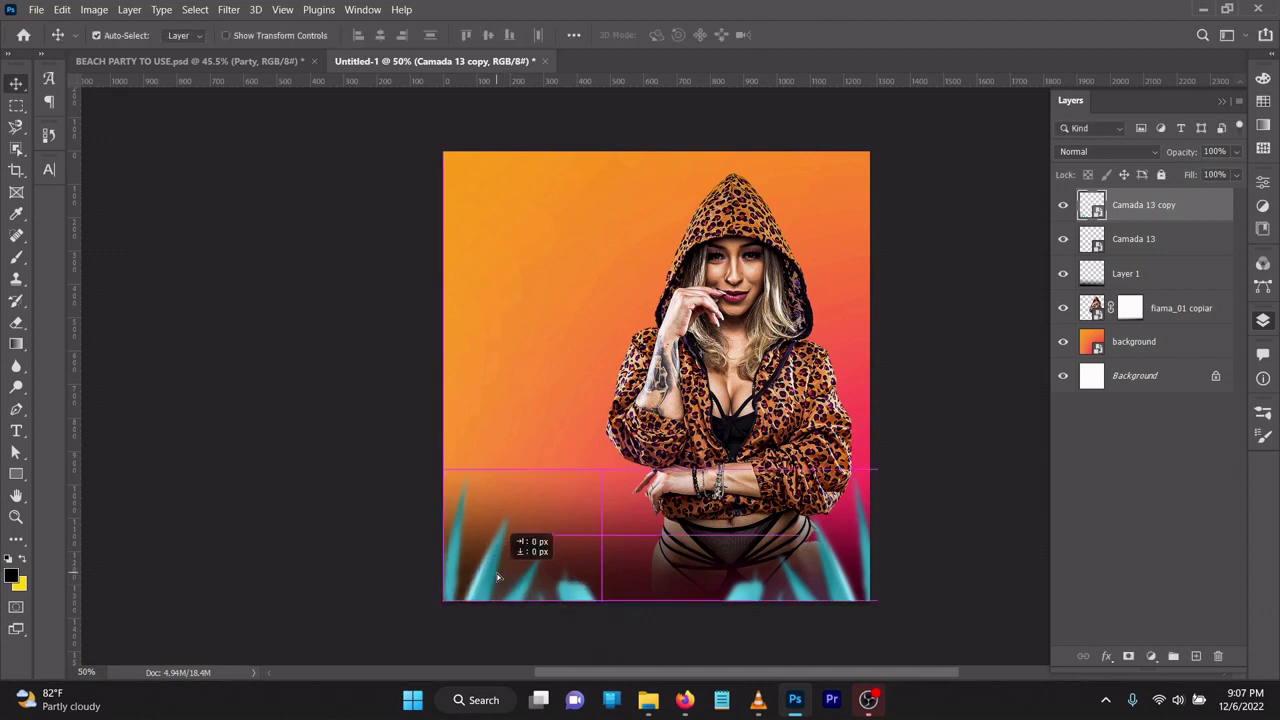
click(722, 306)
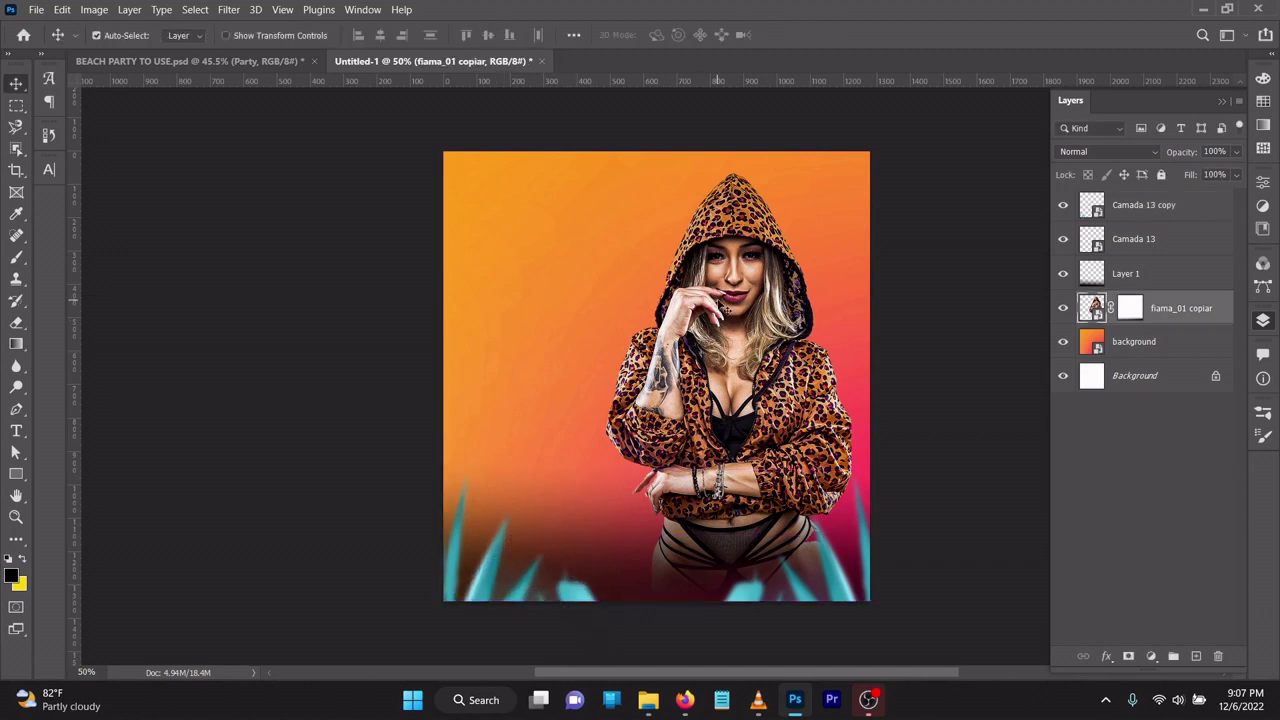
mouse_move(648, 700)
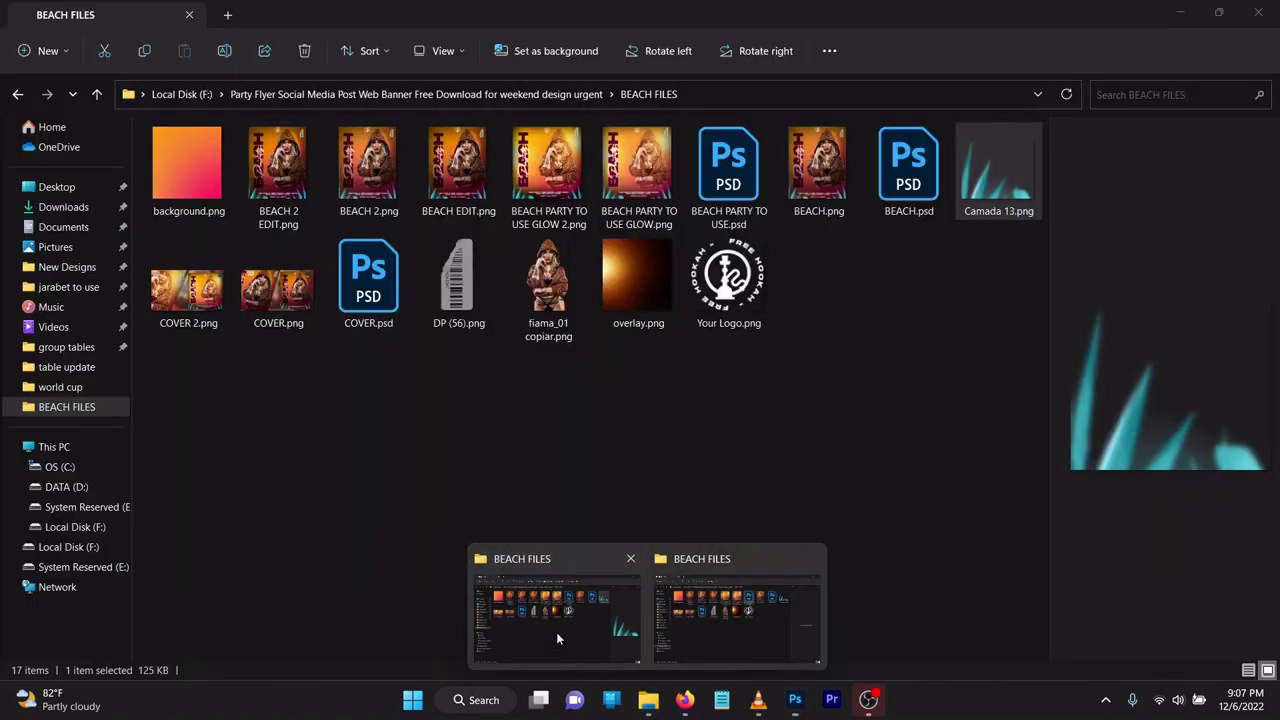
Step: Place overlay.png in the flyer and set its blend mode to Screen
click(556, 632)
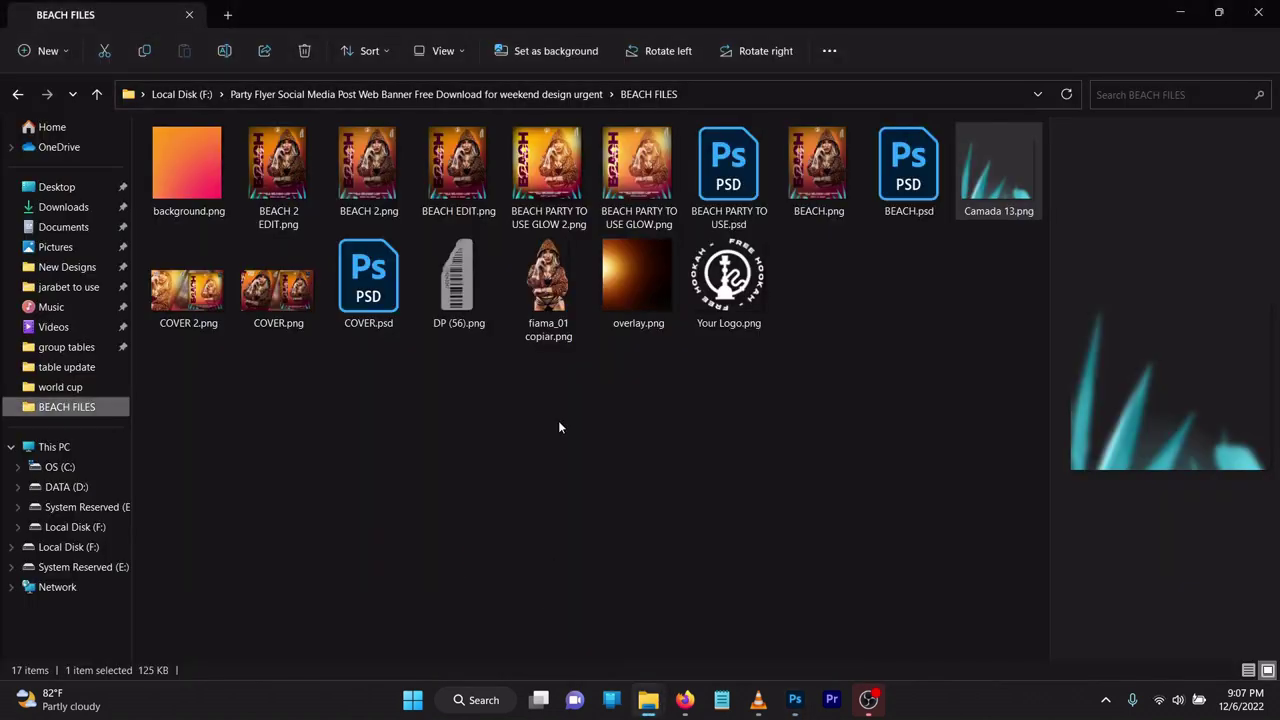
click(624, 303)
mouse_move(624, 303)
mouse_down()
mouse_move(783, 710)
mouse_move(732, 445)
mouse_up()
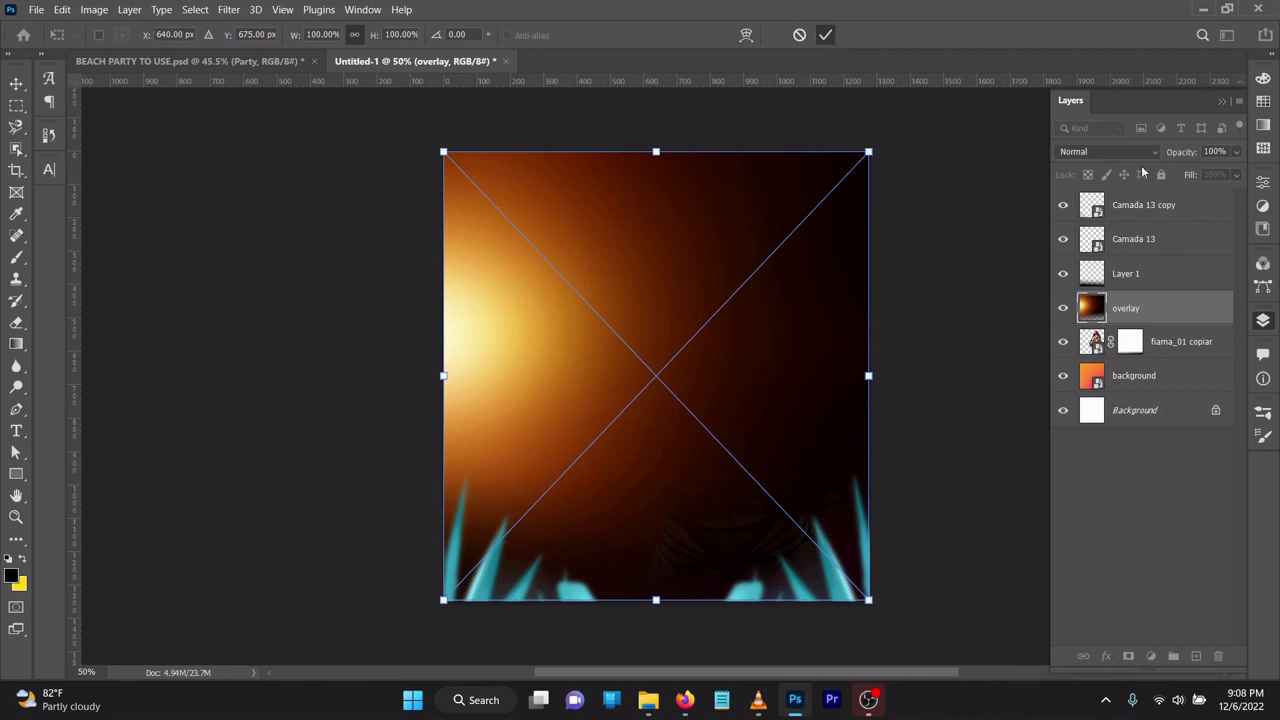
key(Return)
click(1098, 151)
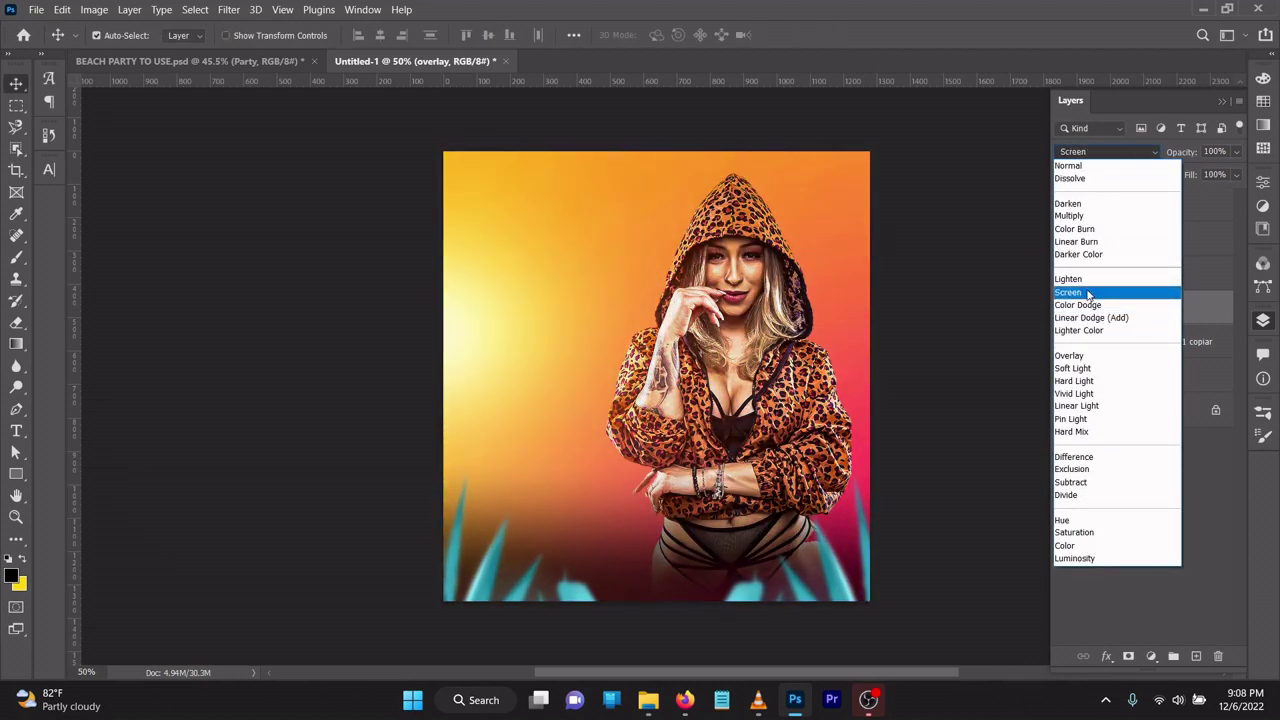
click(1089, 293)
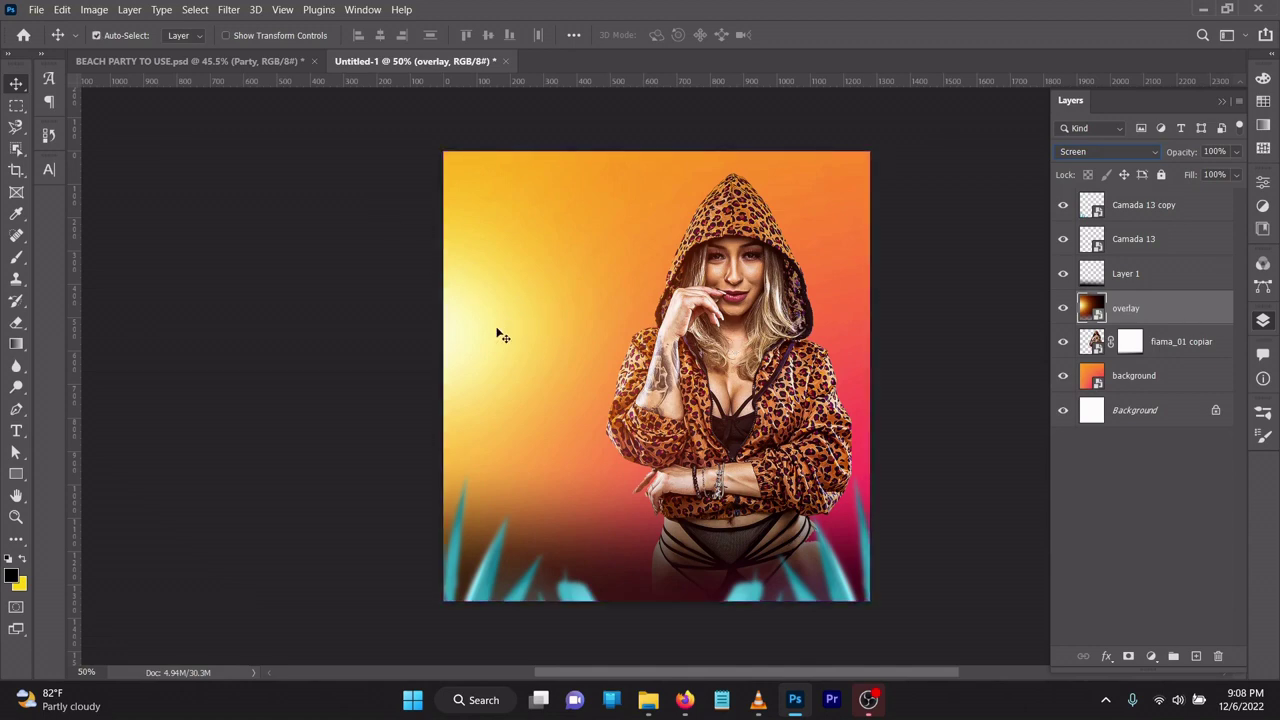
Step: Undo the stray overlay move and duplicate the glow overlay layer with Ctrl+J
mouse_move(478, 336)
mouse_down()
mouse_move(729, 272)
mouse_move(750, 254)
mouse_move(497, 290)
mouse_up()
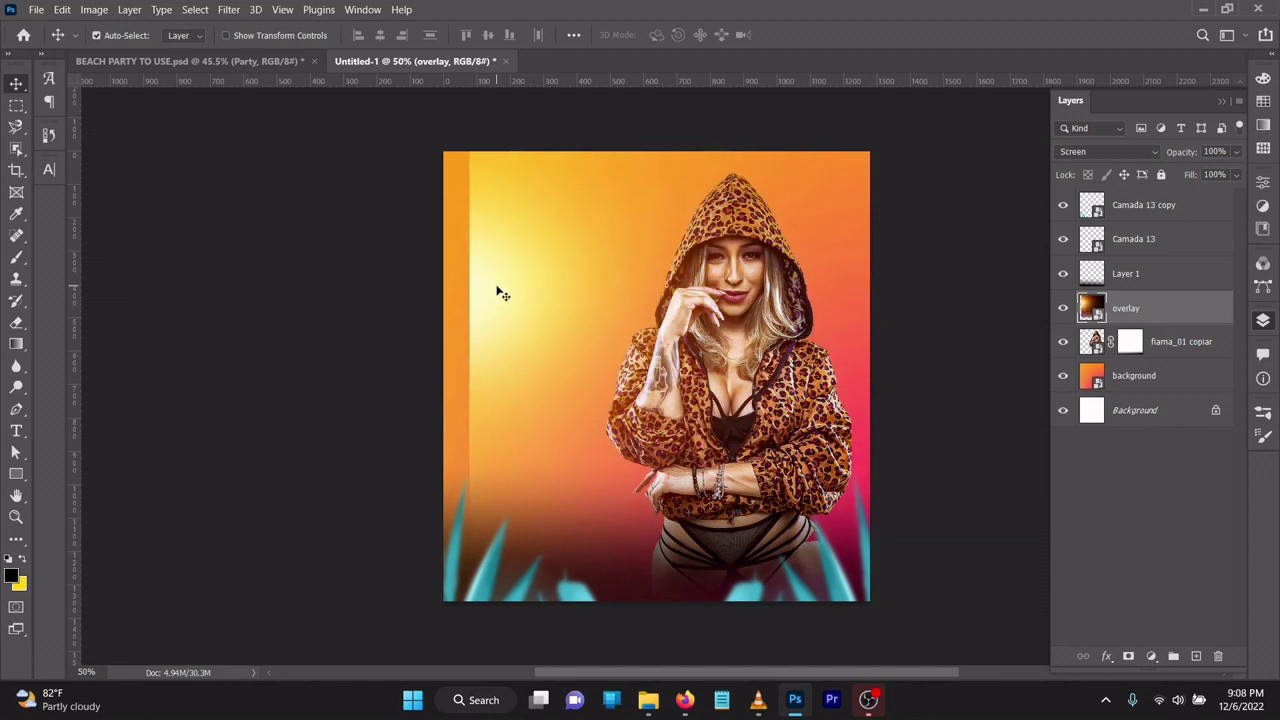
key(ctrl+z)
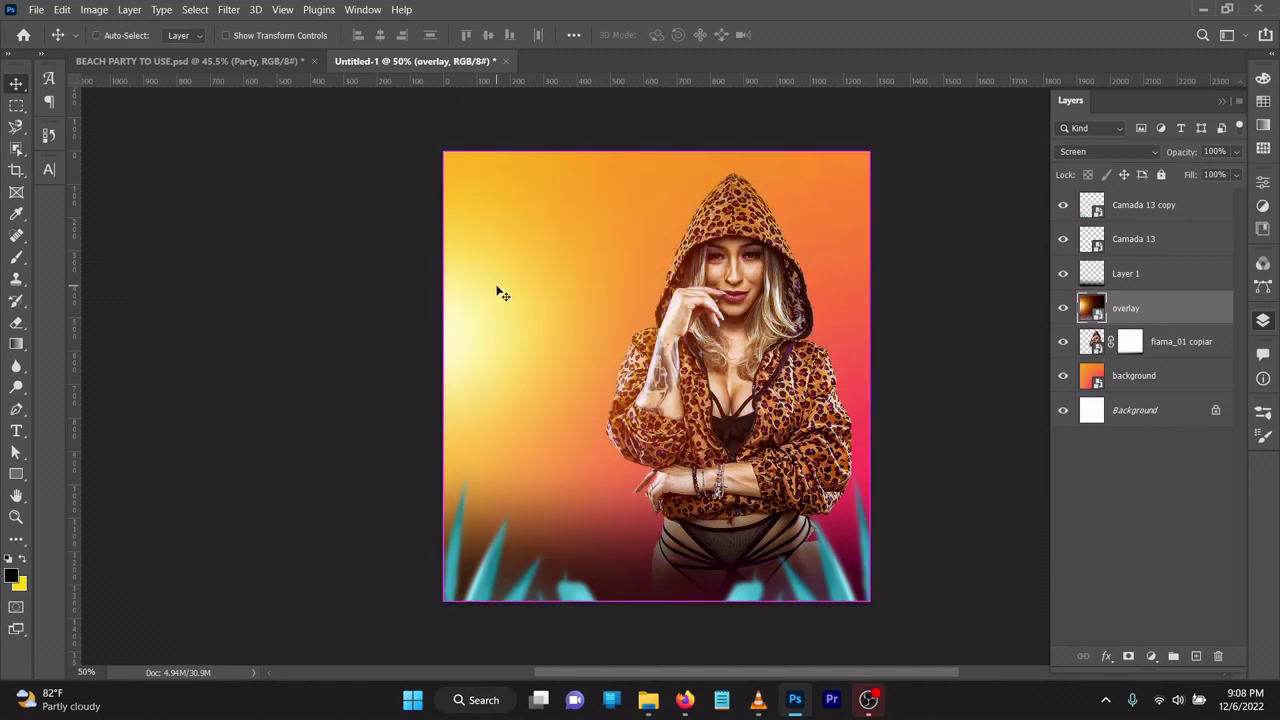
key(j)
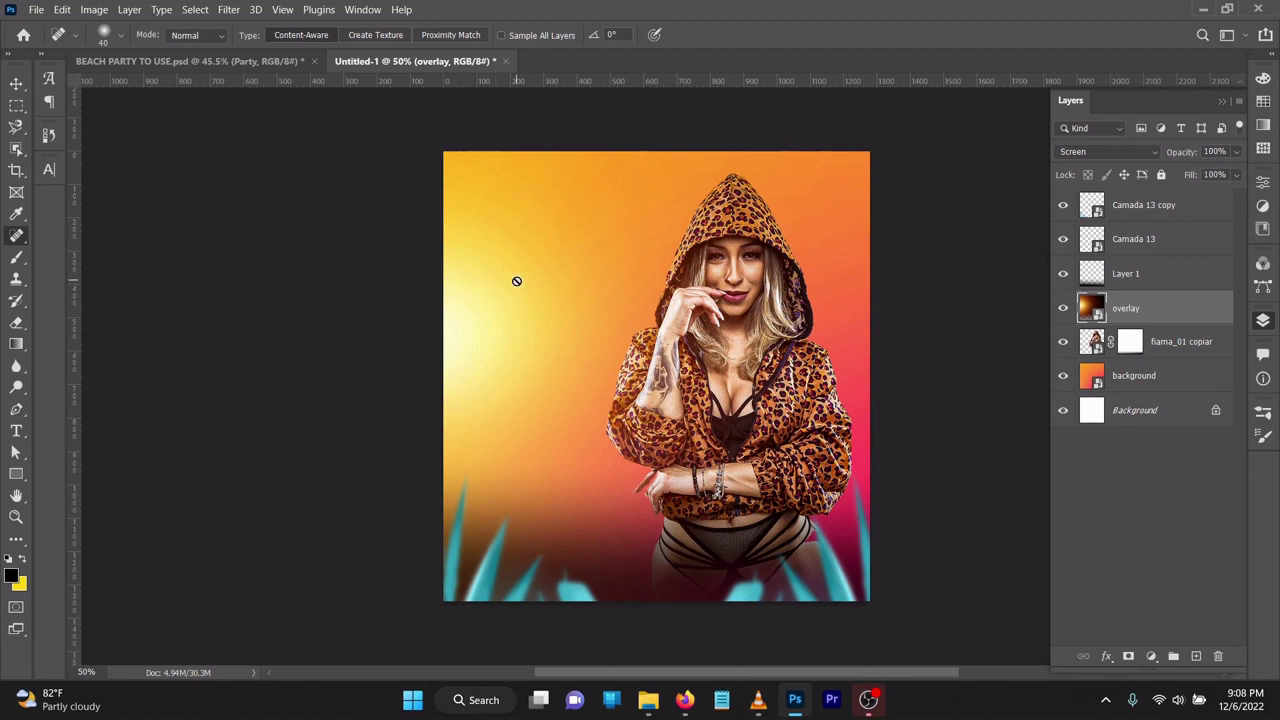
click(10, 88)
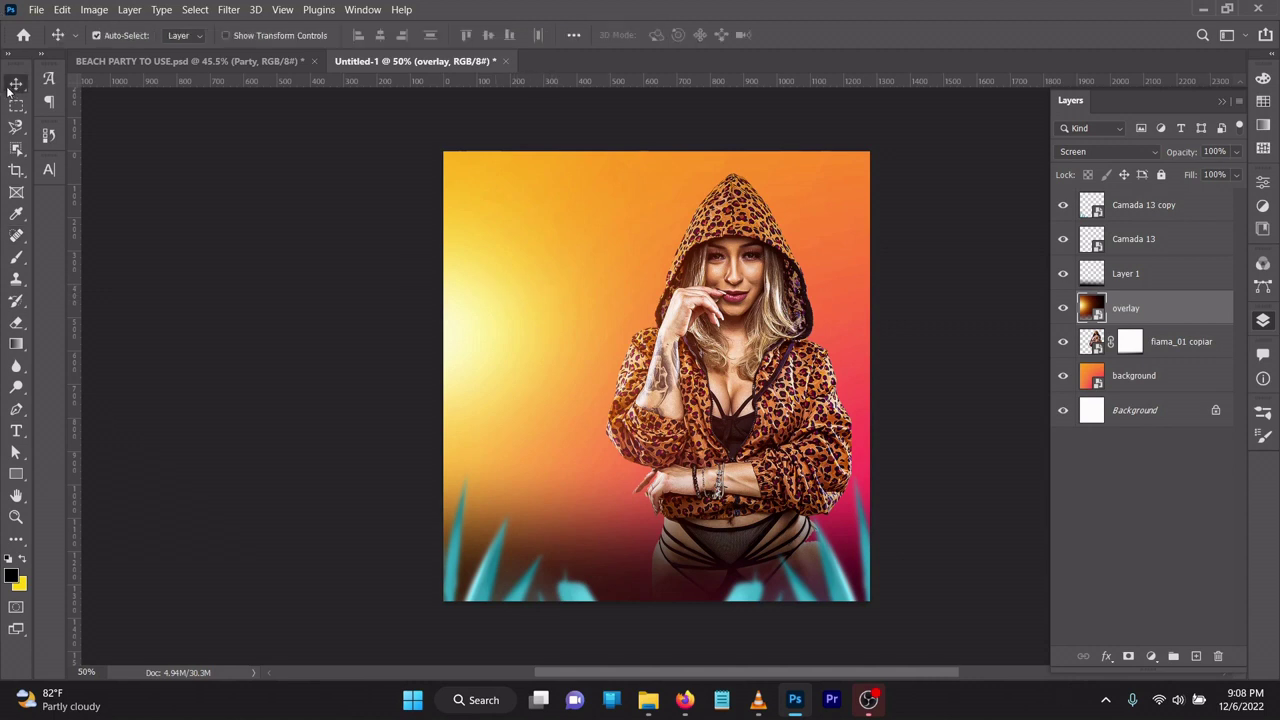
key(ctrl+j)
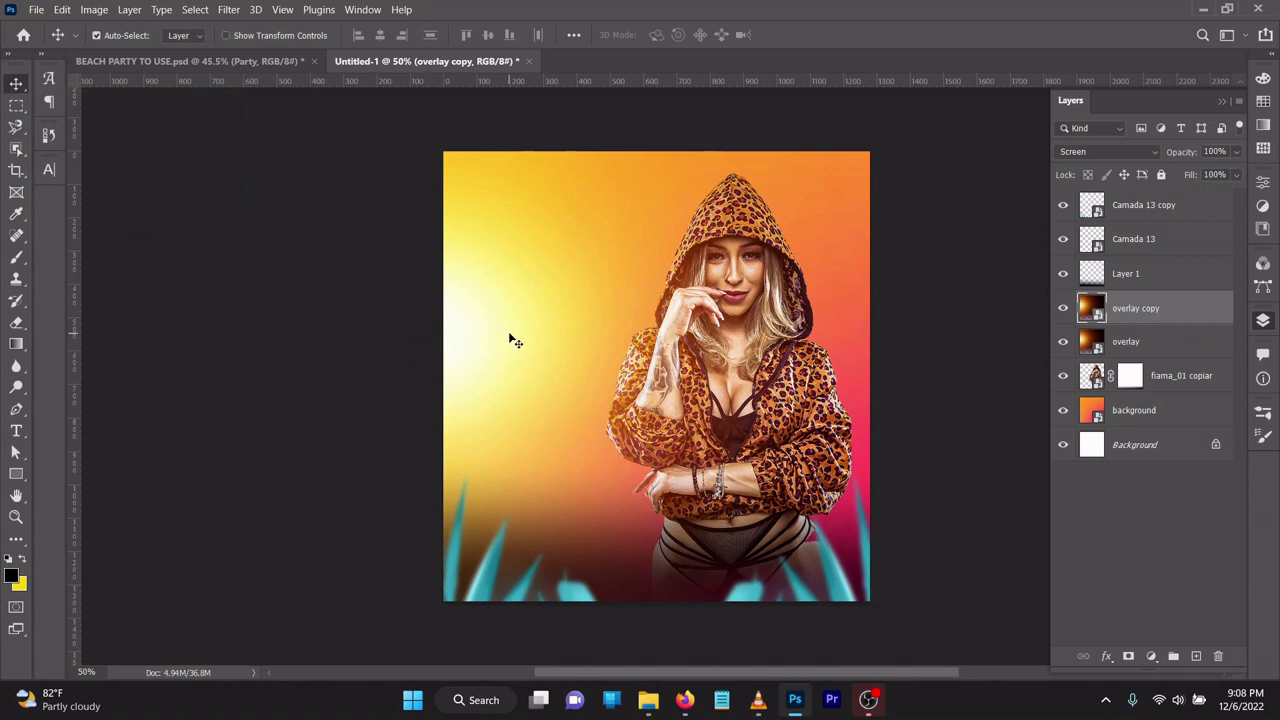
Step: Flip the duplicate glow horizontally and reposition it left and up over the model
drag(508, 331, 805, 302)
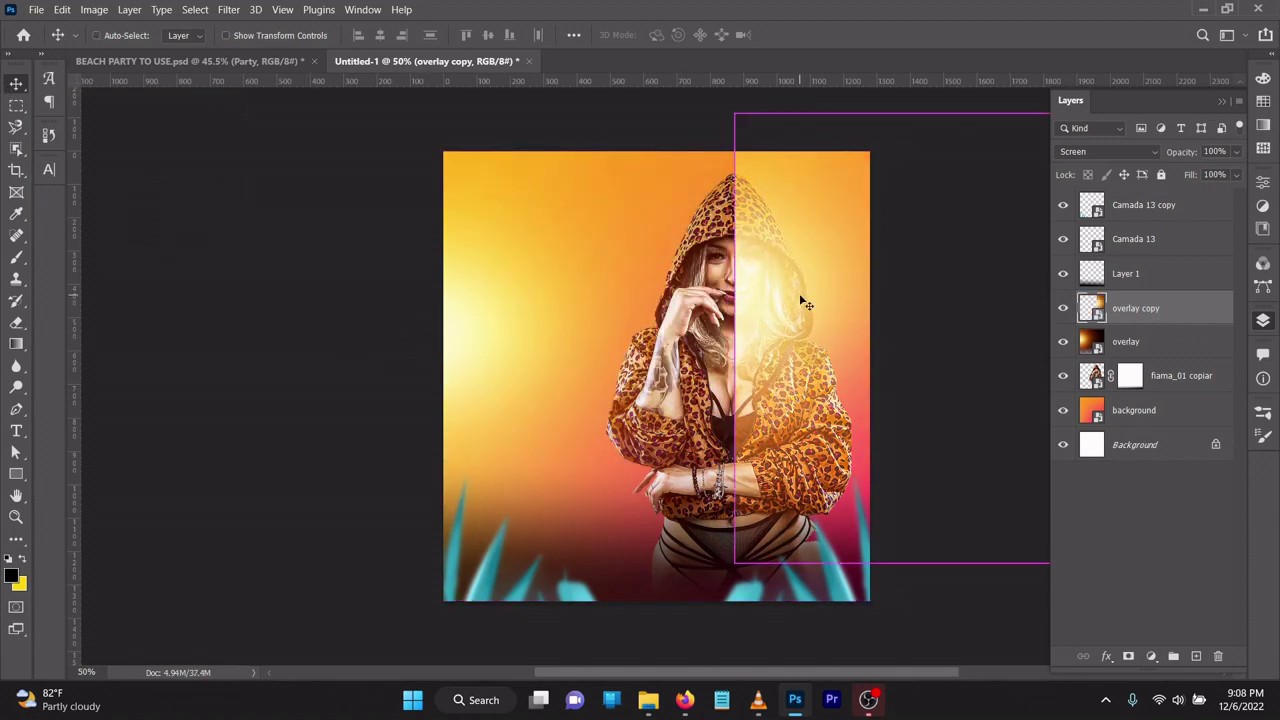
key(ctrl+t)
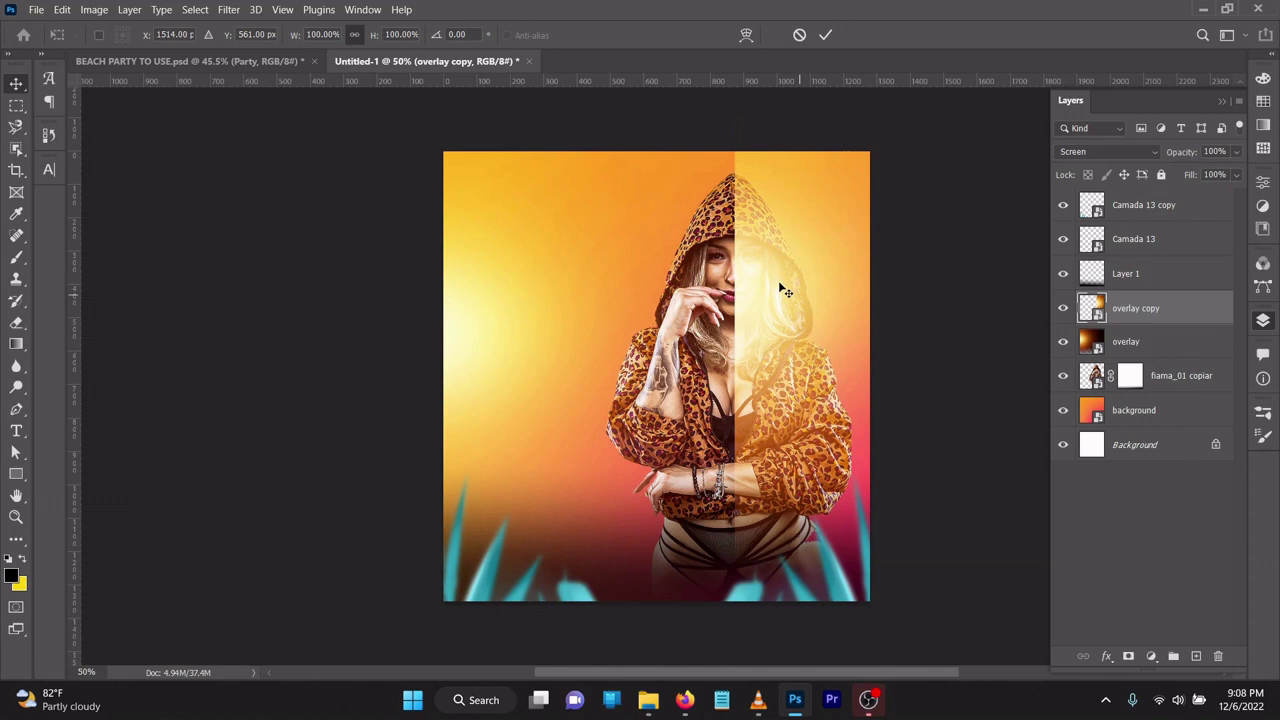
right_click(784, 288)
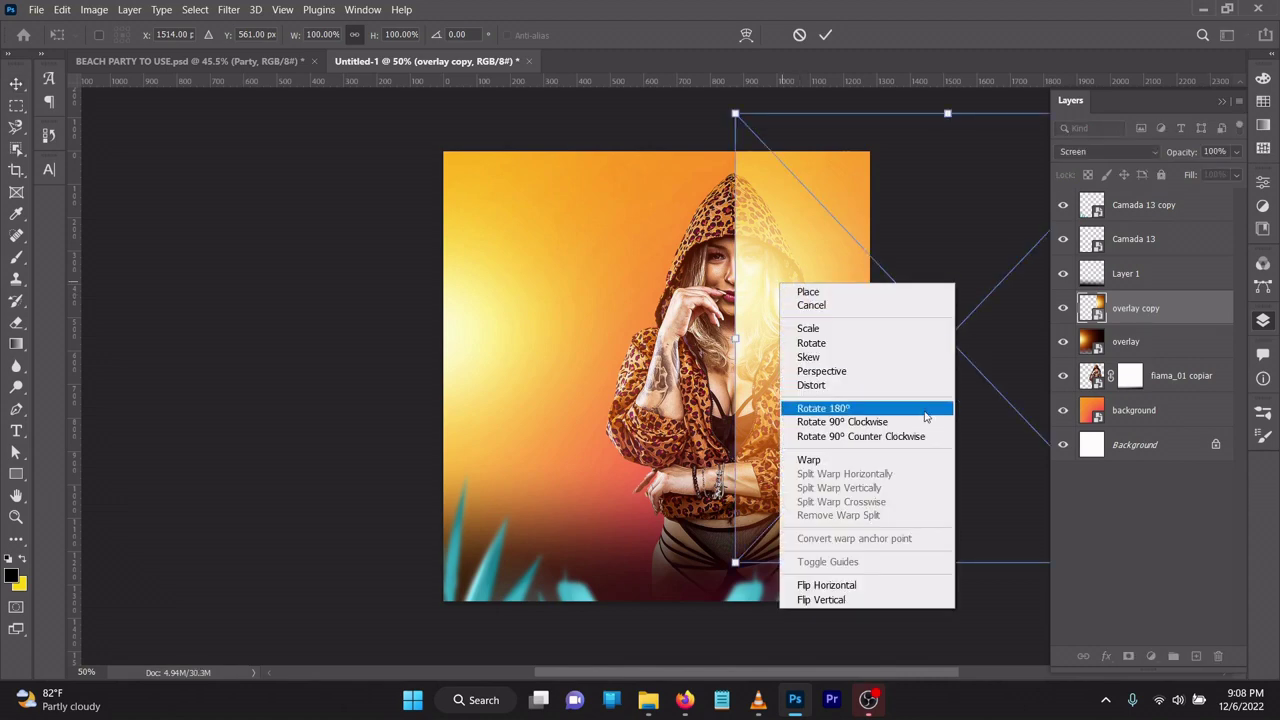
click(880, 584)
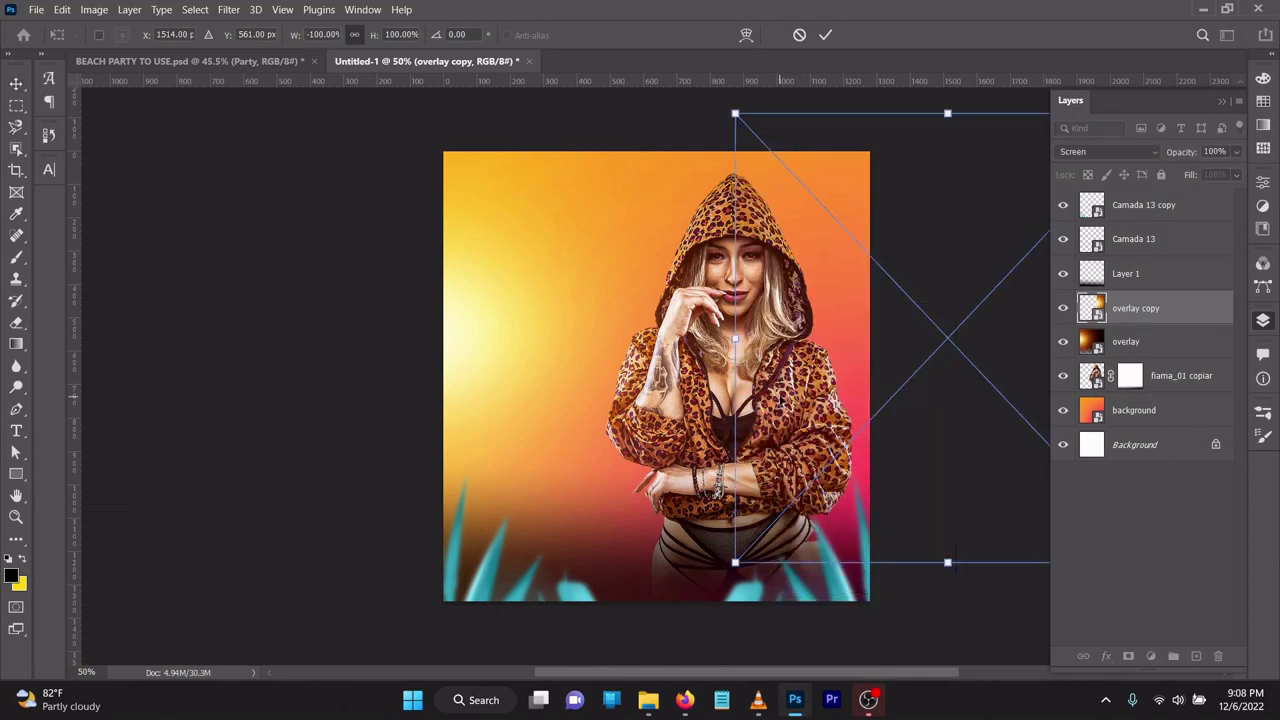
drag(917, 353, 547, 262)
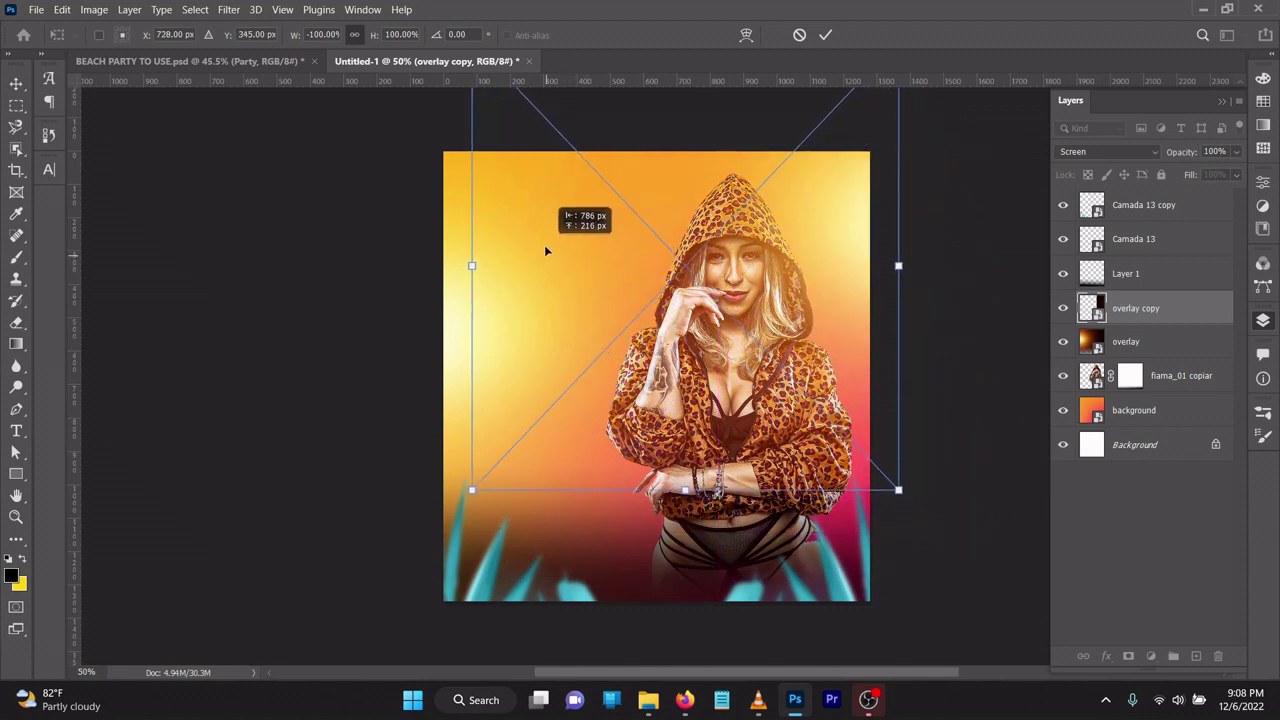
click(826, 34)
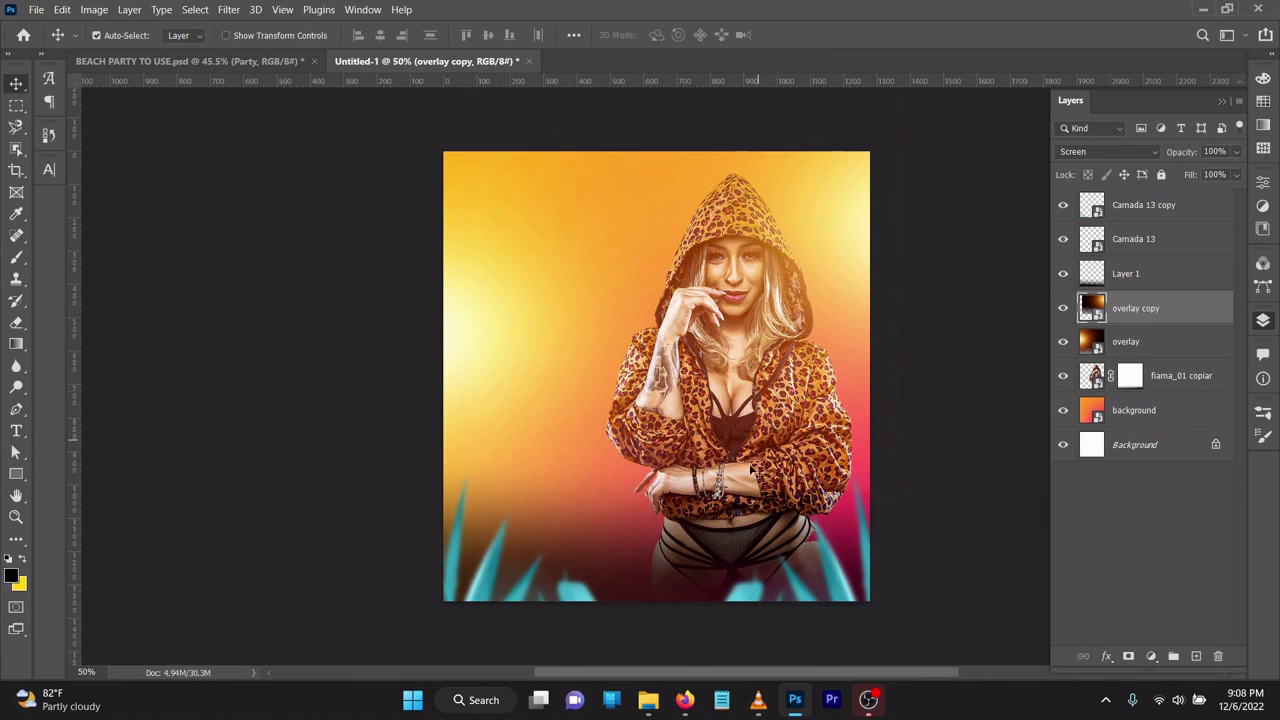
mouse_move(648, 700)
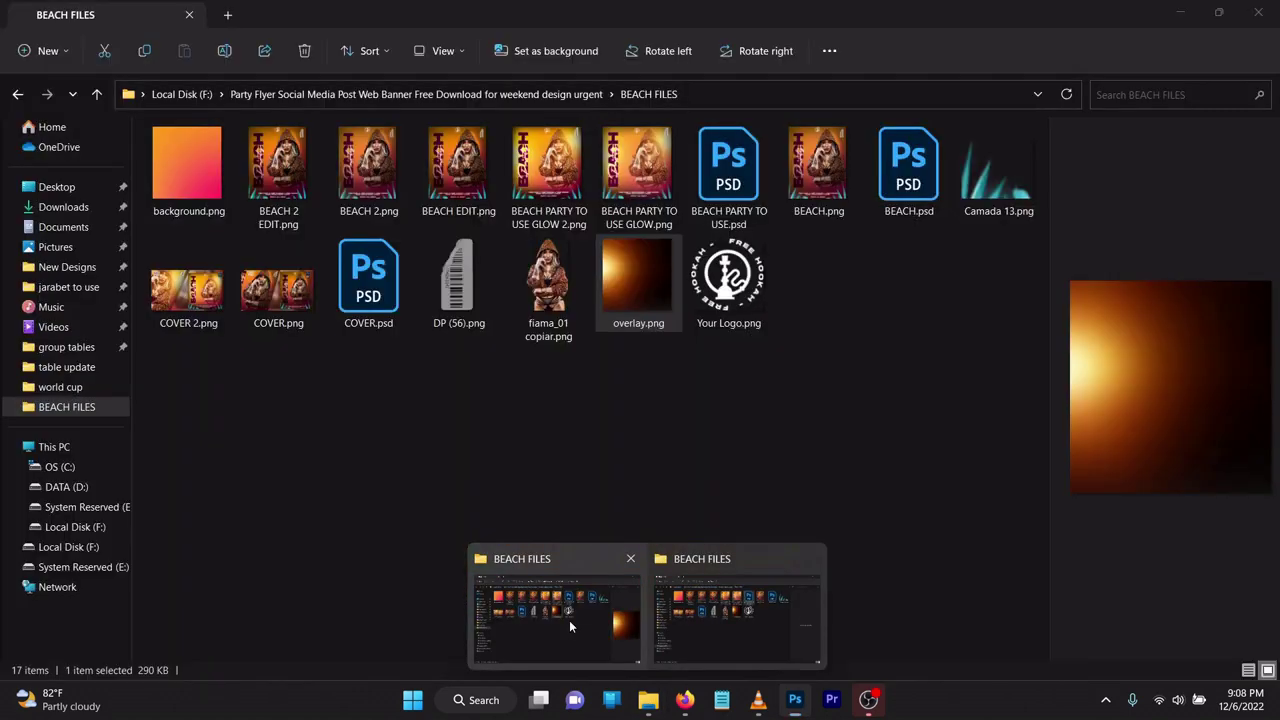
Step: Select Your Logo.png and DP (56).png together and drag them to Photoshop
click(569, 620)
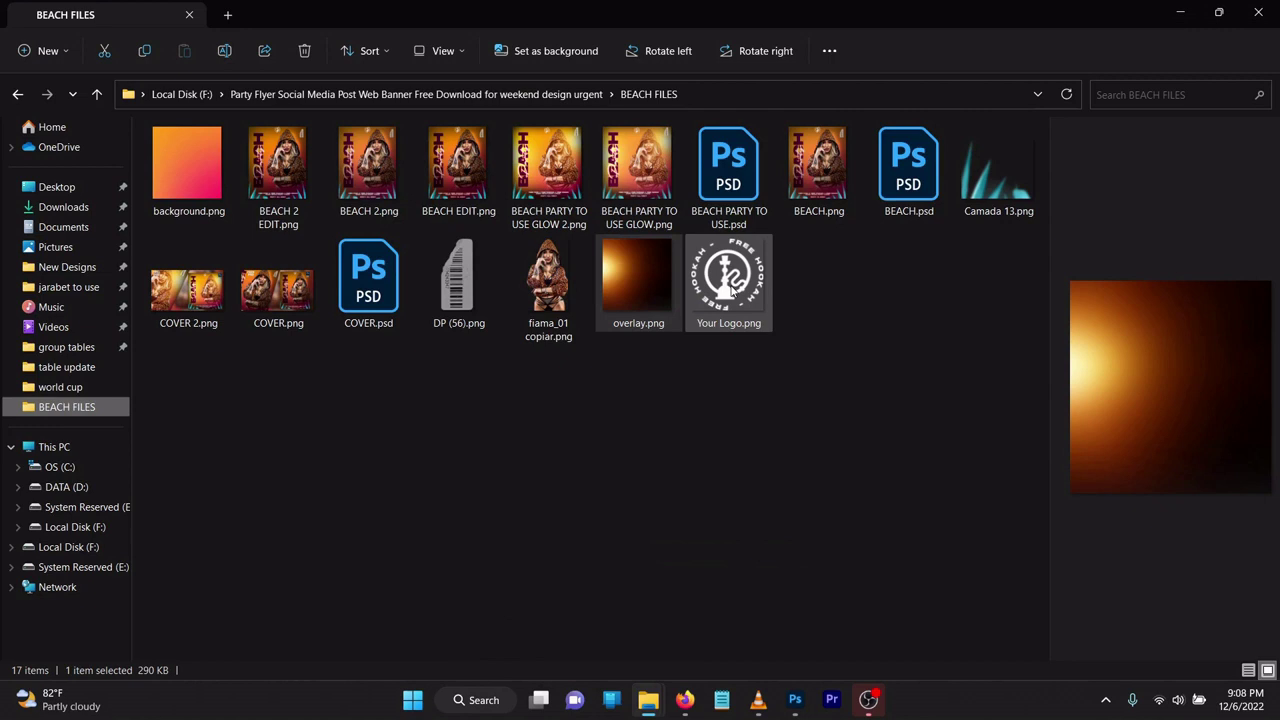
ctrl+click(458, 285)
mouse_move(458, 285)
mouse_down()
mouse_move(475, 365)
mouse_move(795, 705)
mouse_up()
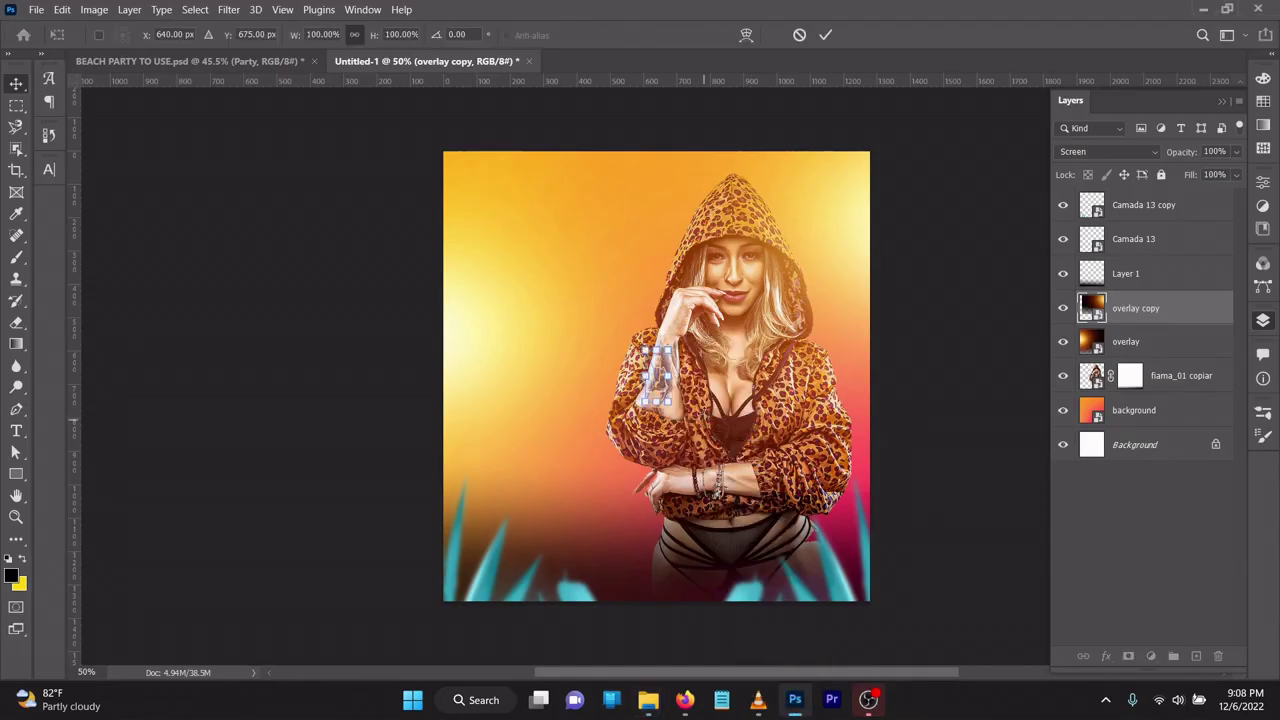
Step: Drop the images on the canvas and commit the barcode in the top-right corner
mouse_move(795, 705)
mouse_down()
mouse_move(656, 375)
mouse_move(670, 357)
mouse_up()
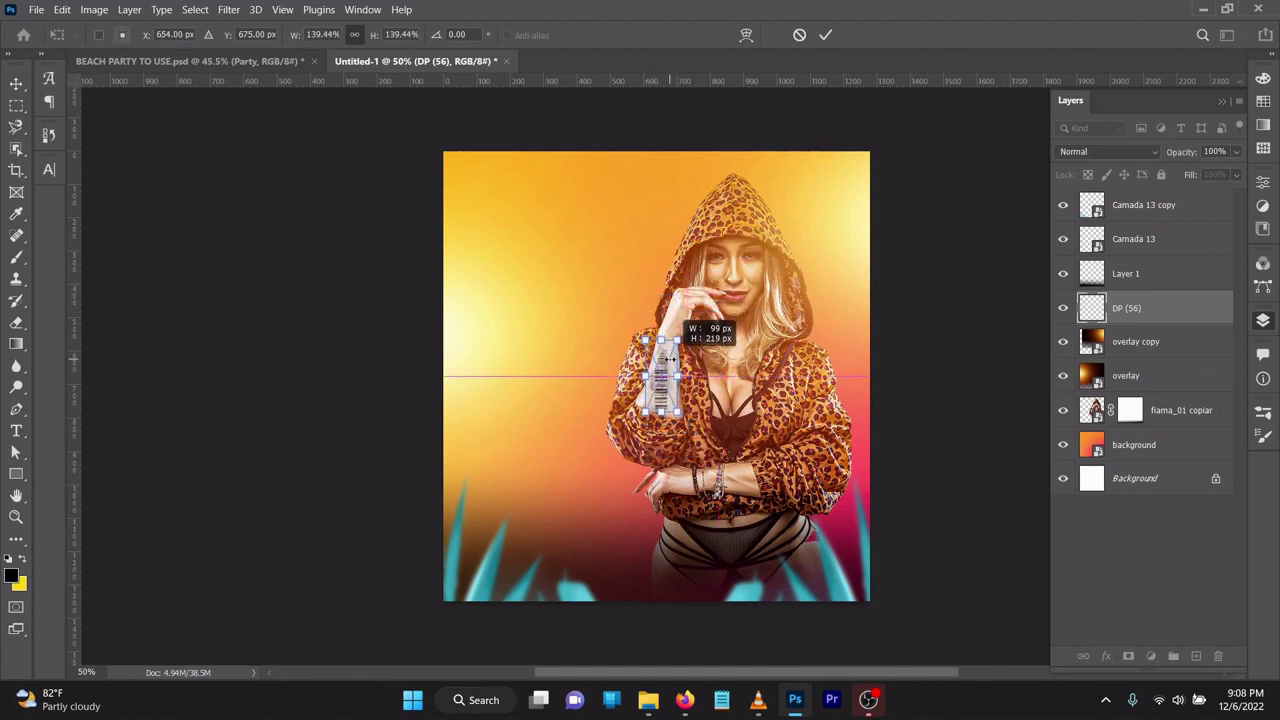
drag(668, 360, 836, 203)
click(826, 36)
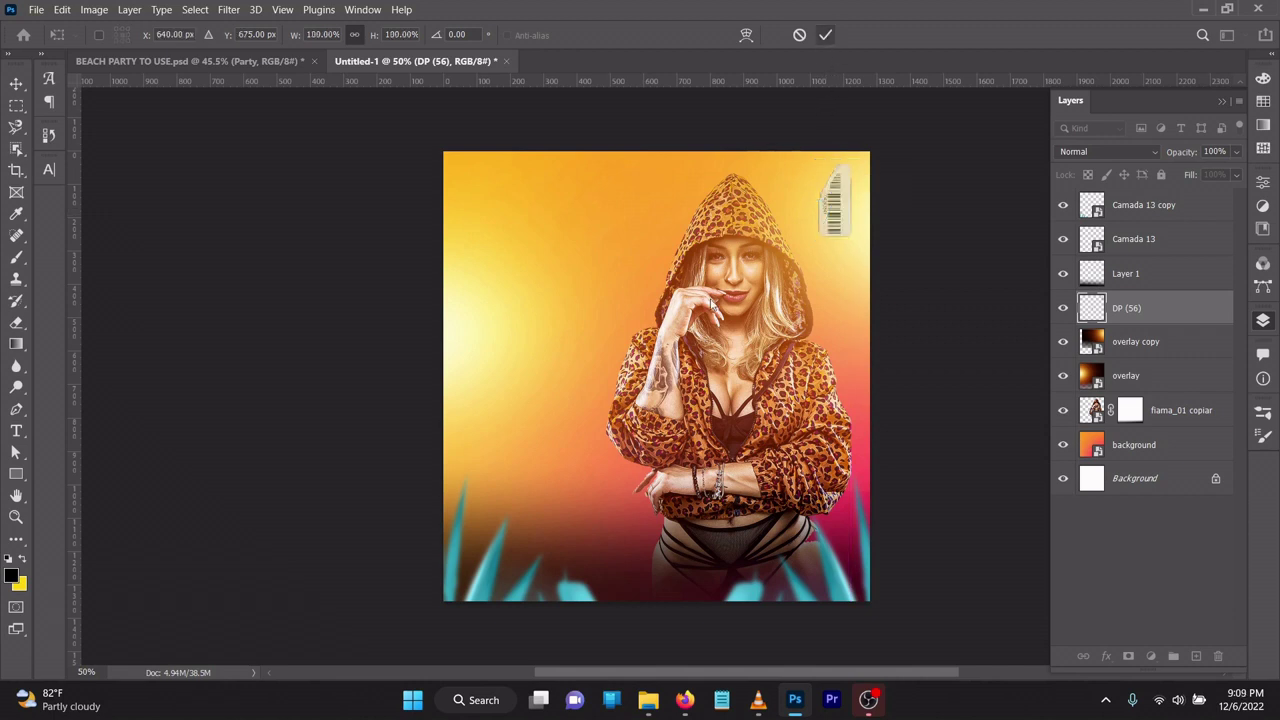
Step: Position the Your Logo badge in the top-left corner and commit it
drag(658, 380, 498, 197)
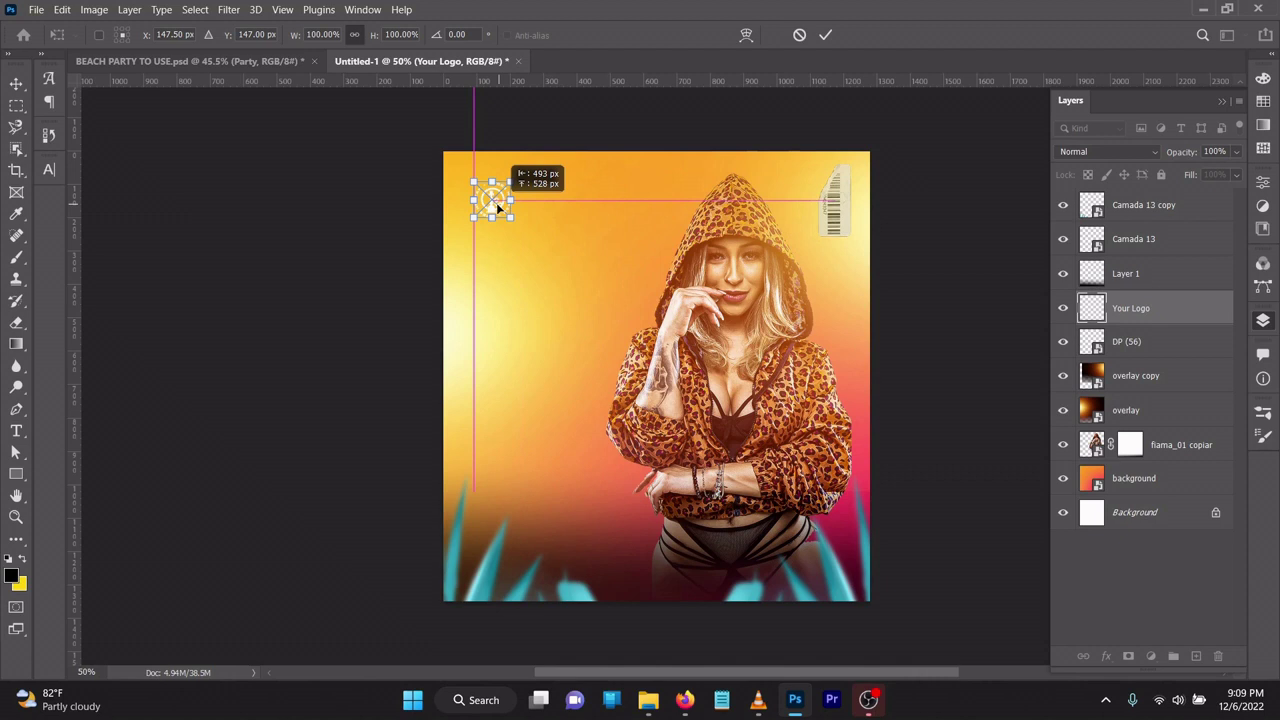
drag(498, 197, 496, 205)
click(825, 37)
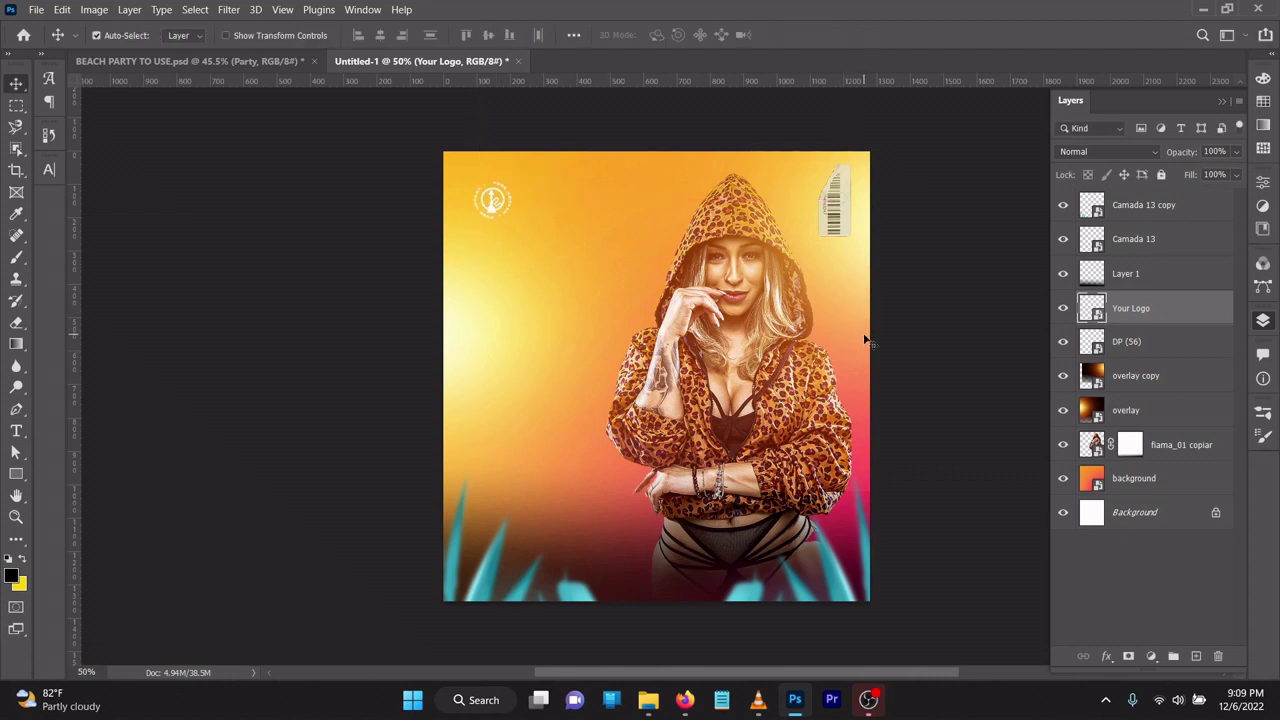
Step: Bring the vertical BEACH Party title and FREE FOOD footer lines into the flyer and commit the footer text
key(s)
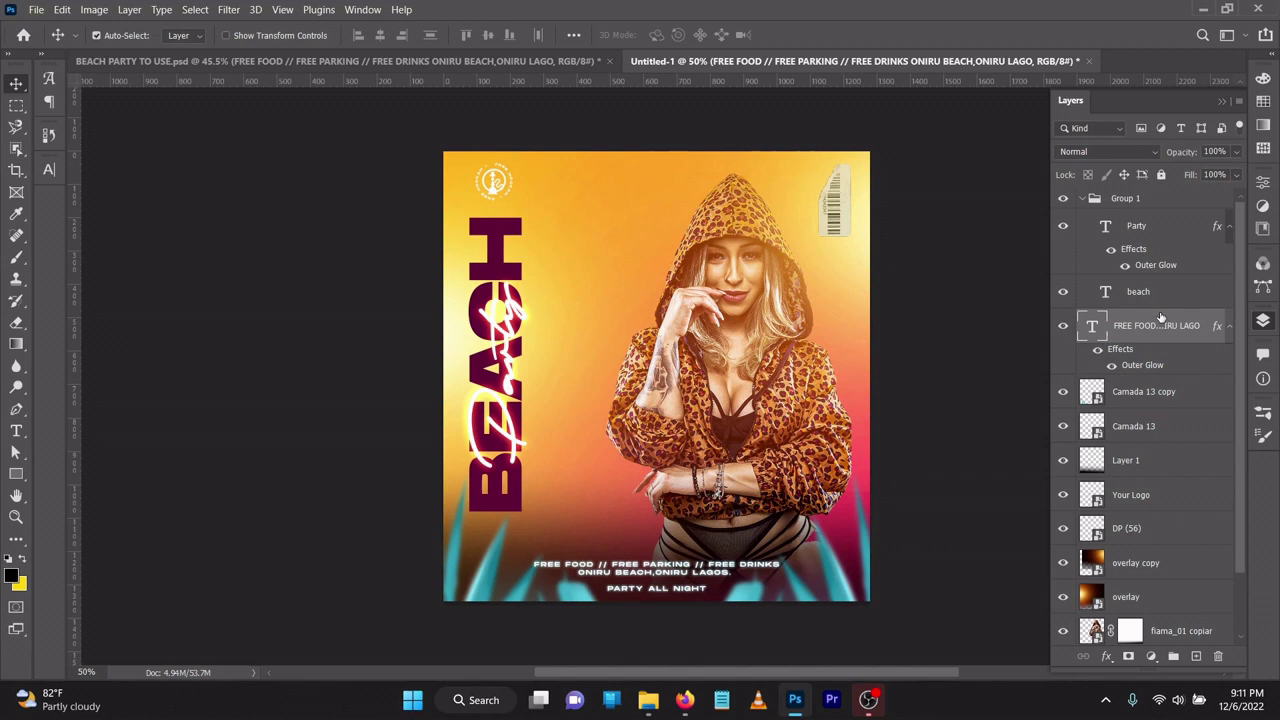
double_click(1090, 328)
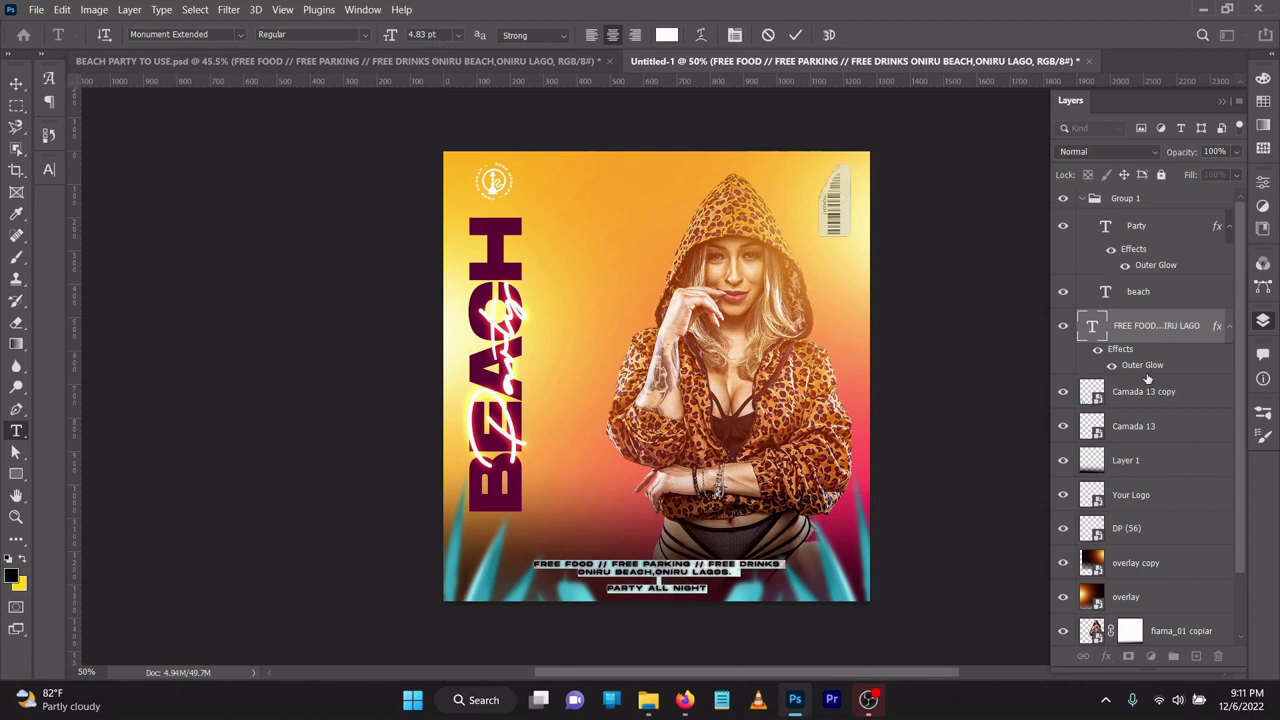
click(795, 35)
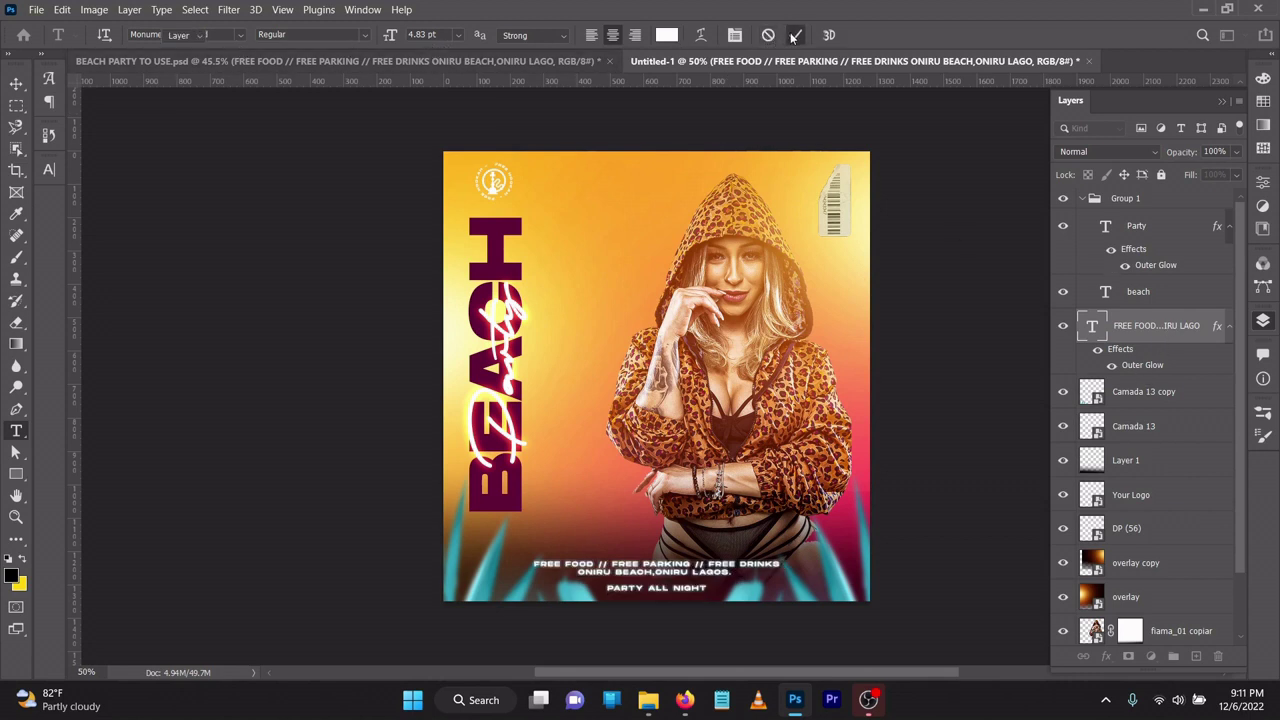
key(v)
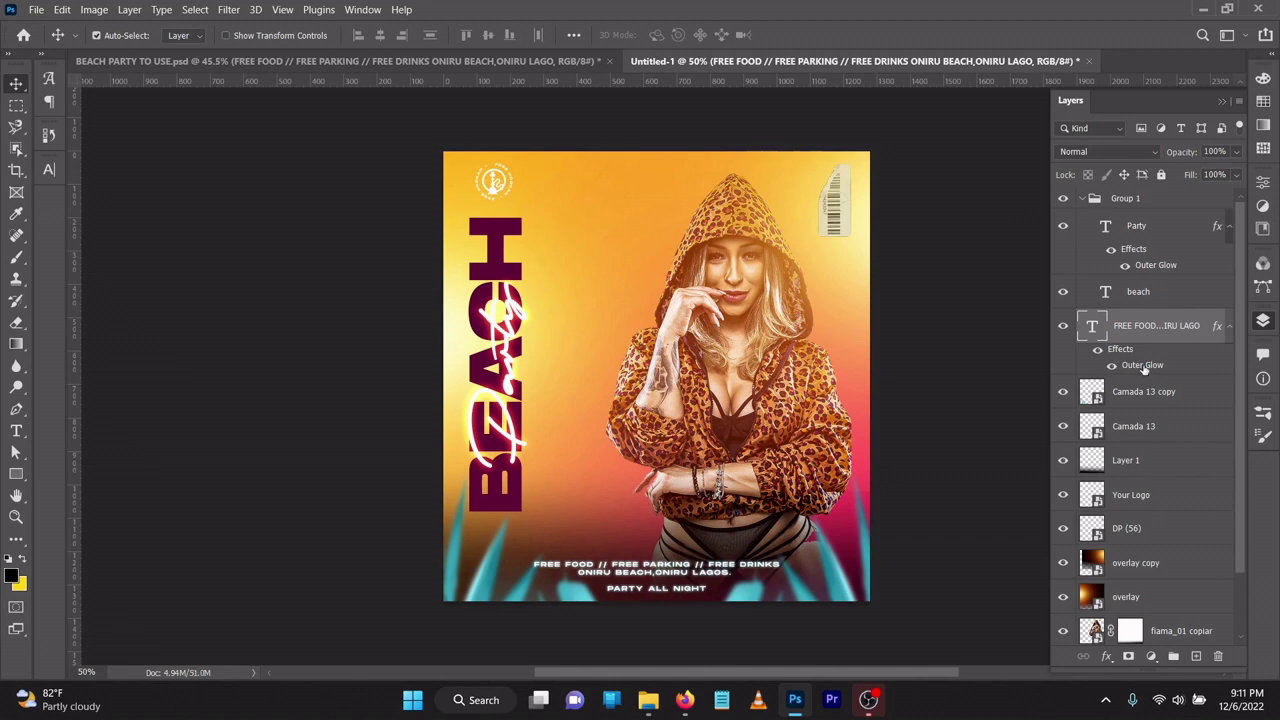
Step: Set the FREE FOOD text's Outer Glow colour to #7adaea and apply it
double_click(1143, 367)
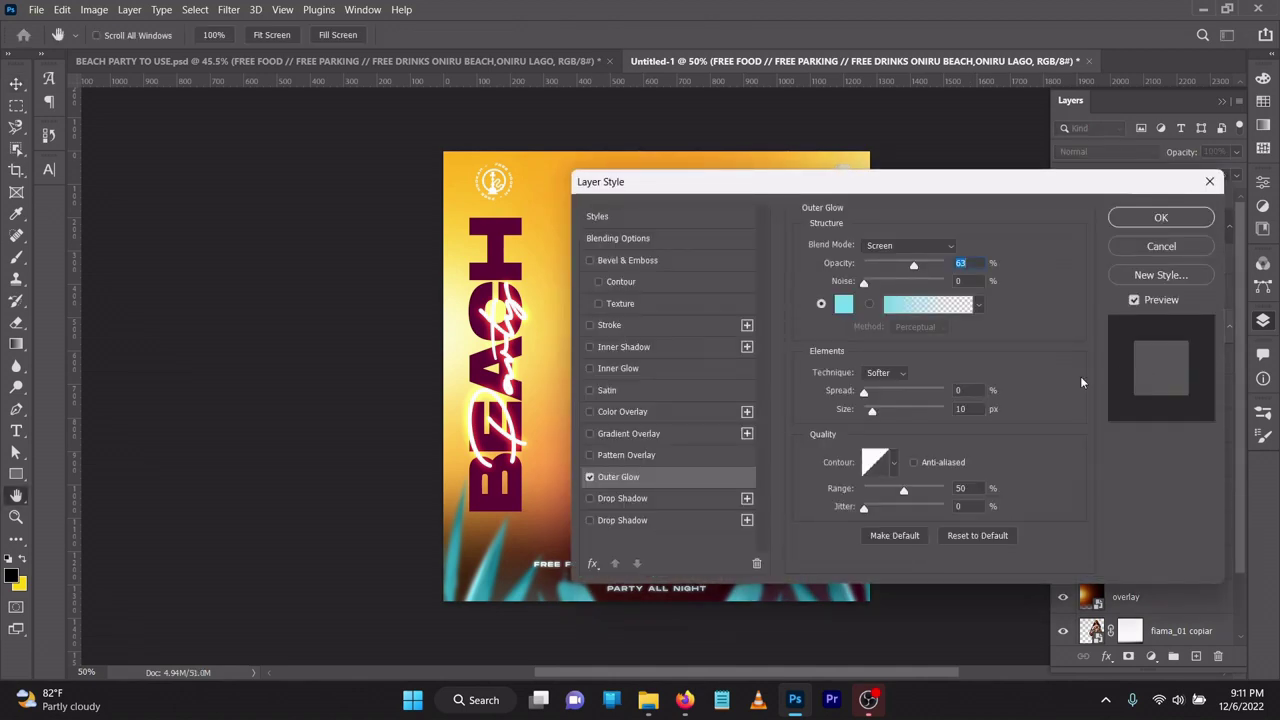
click(848, 309)
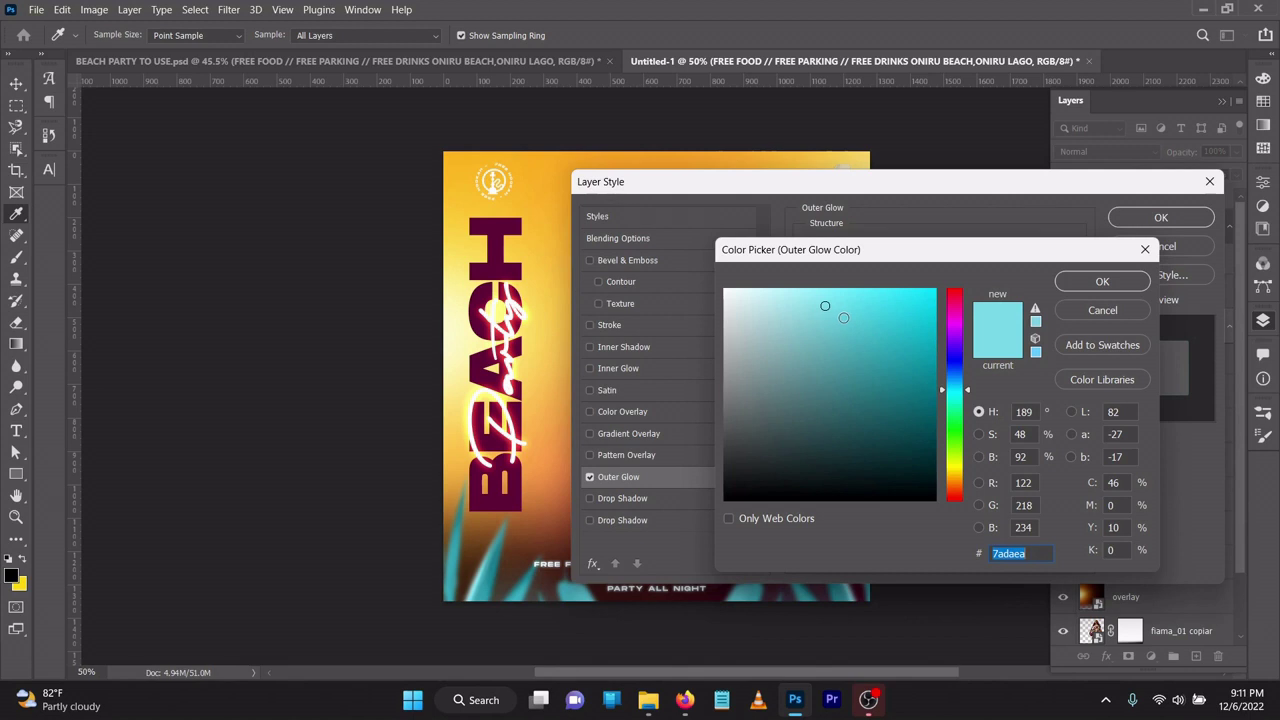
click(1085, 287)
click(1083, 285)
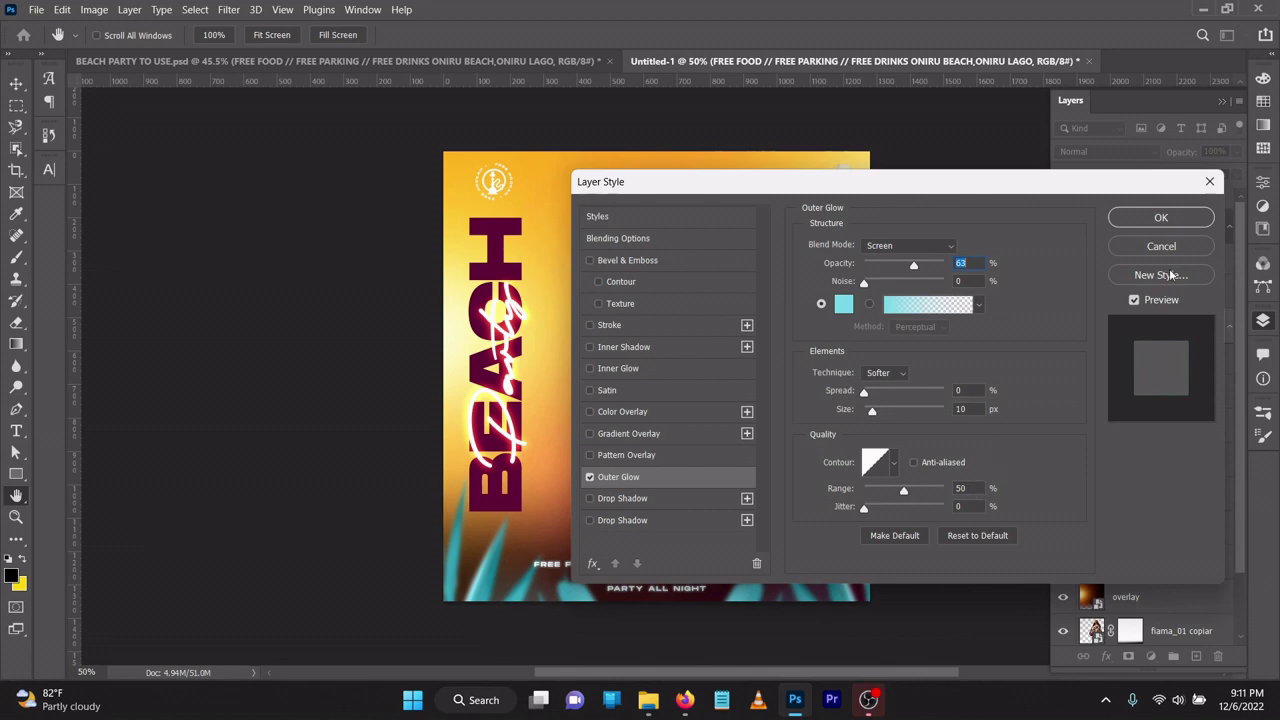
click(1155, 220)
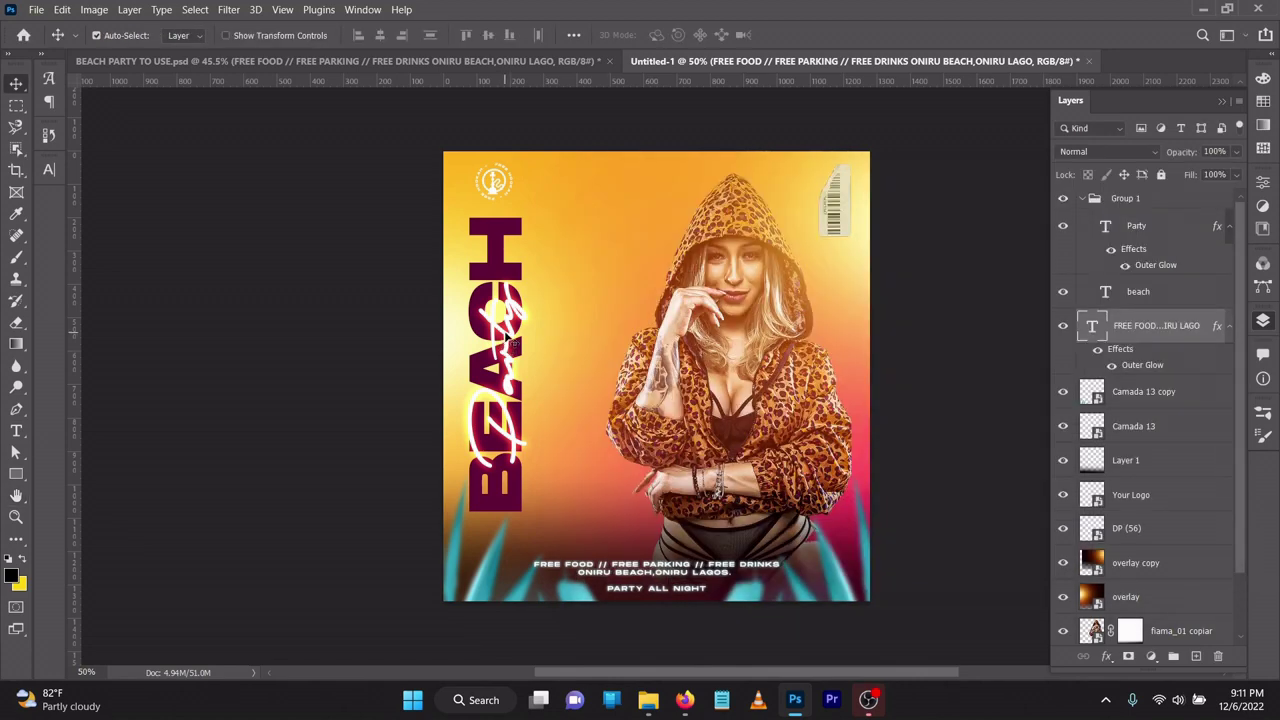
Step: Commit the Party script in its Autograf font and nudge it a few pixels across the BEACH title
double_click(1105, 226)
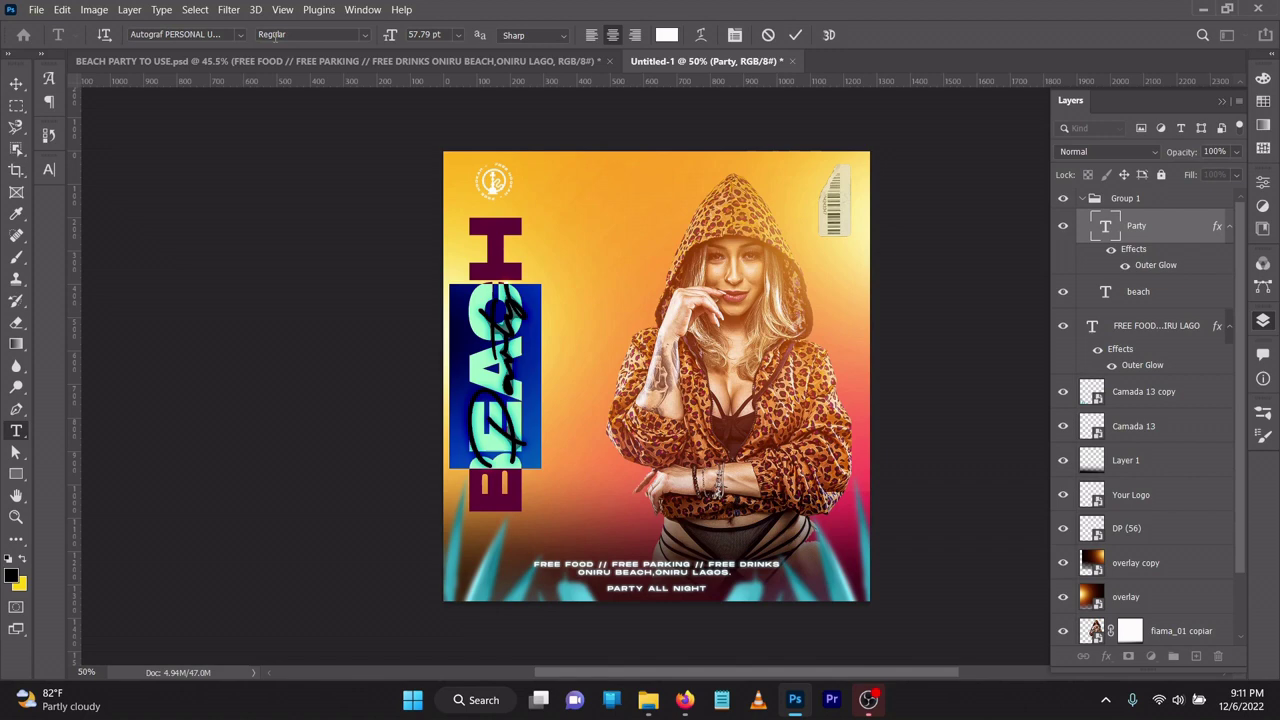
click(241, 34)
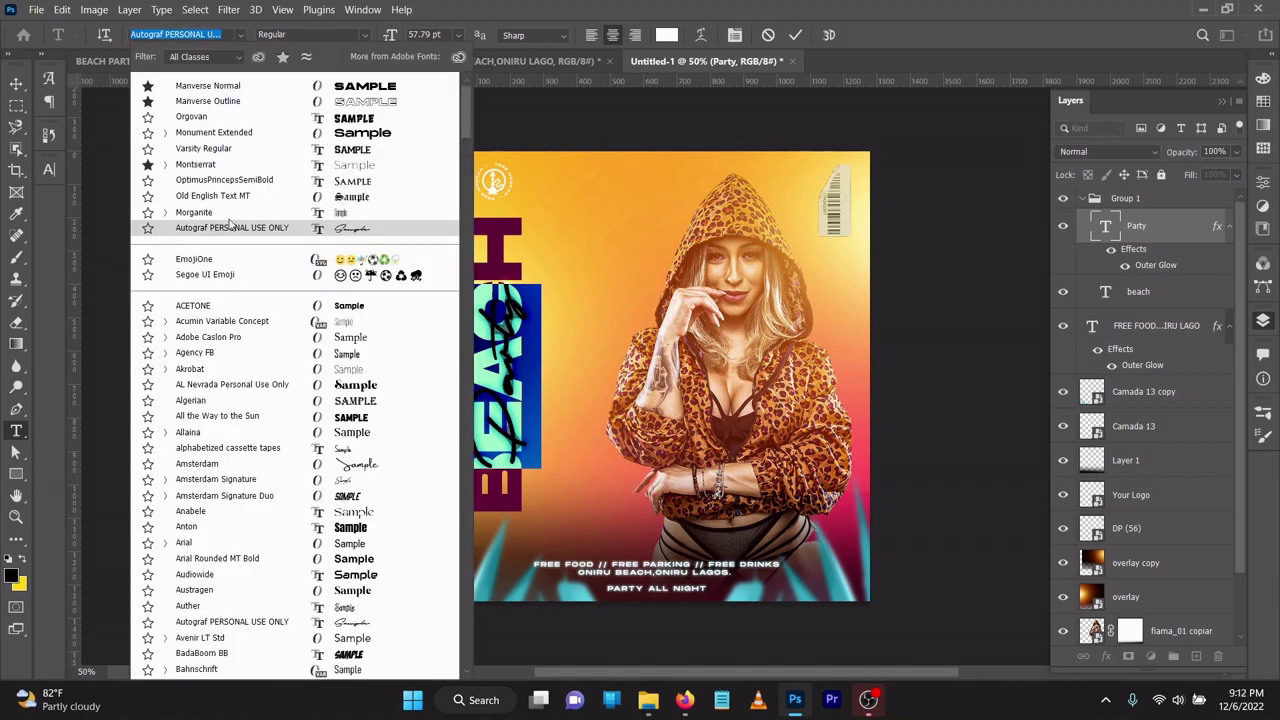
click(567, 155)
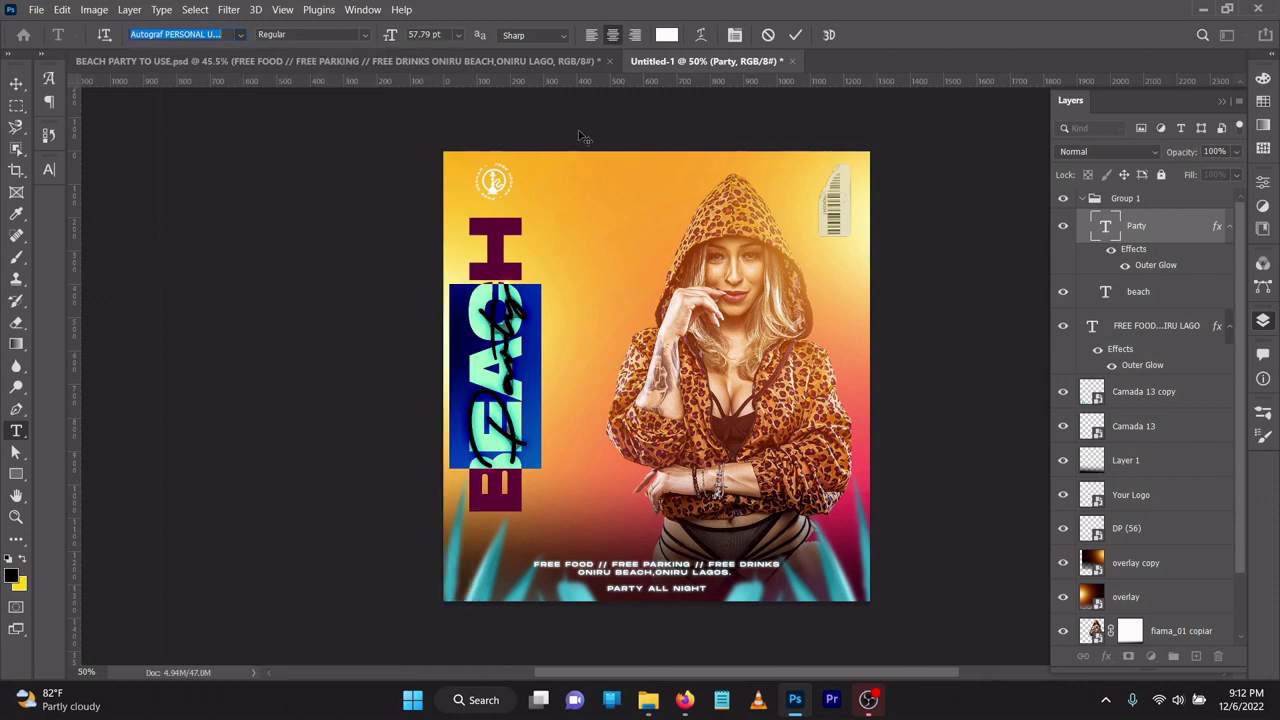
click(795, 37)
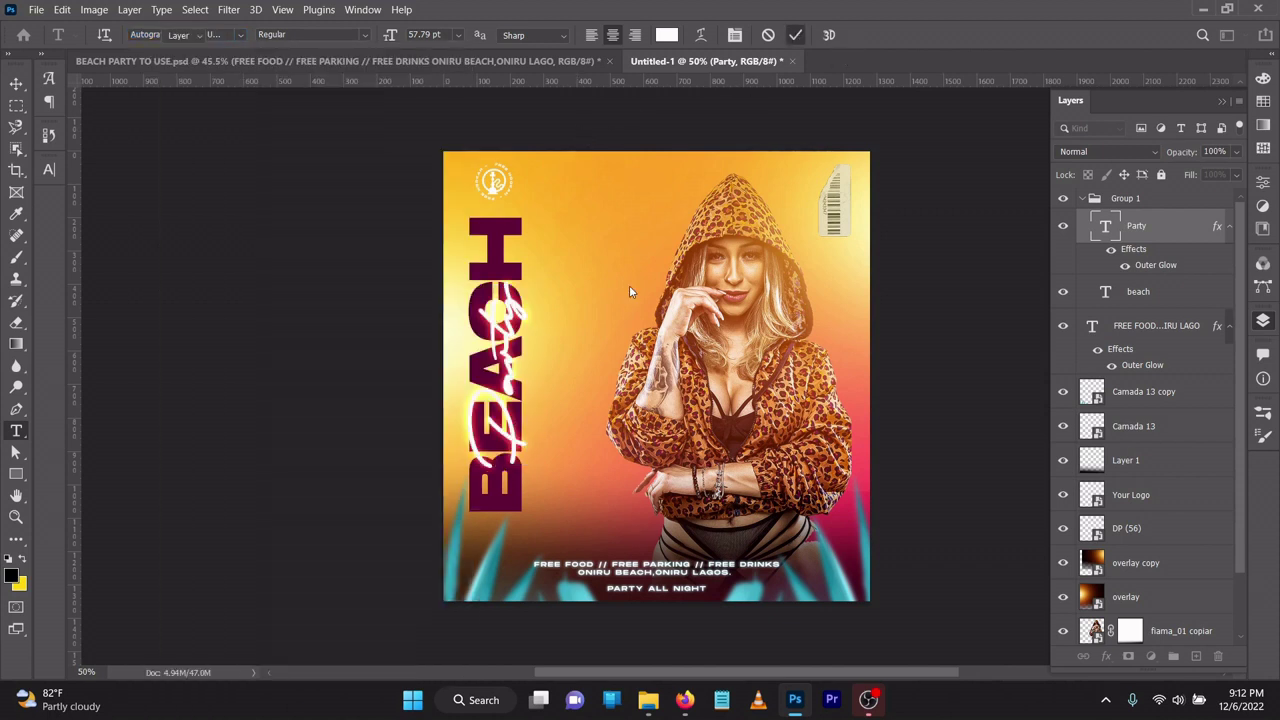
key(v)
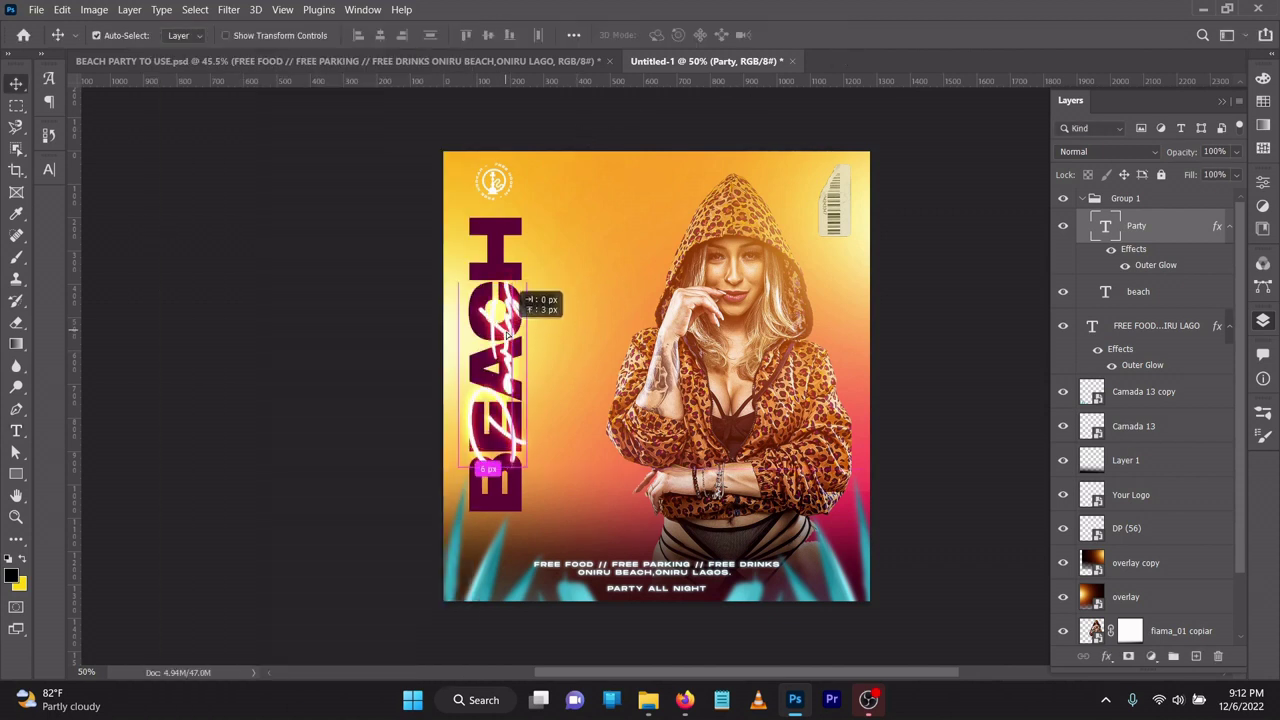
drag(512, 344, 514, 340)
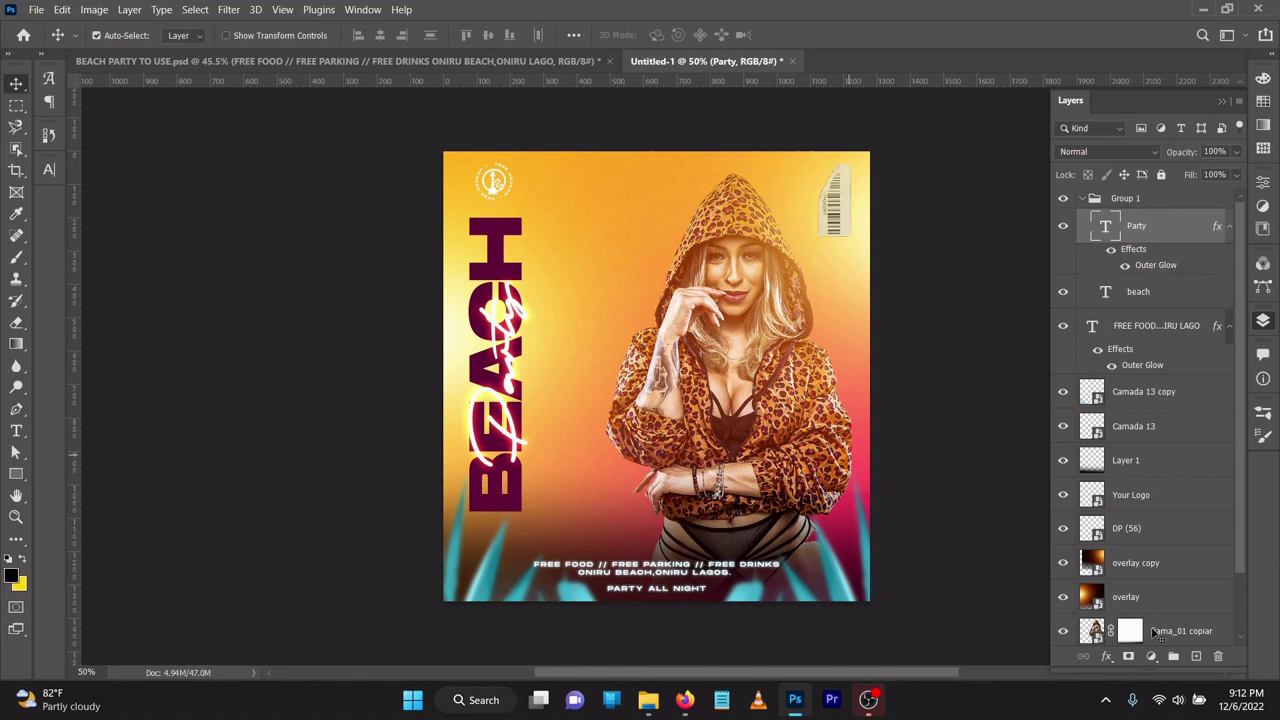
Step: Keep the Party script's Outer Glow colour at orange #fb6508 and apply it
double_click(1147, 266)
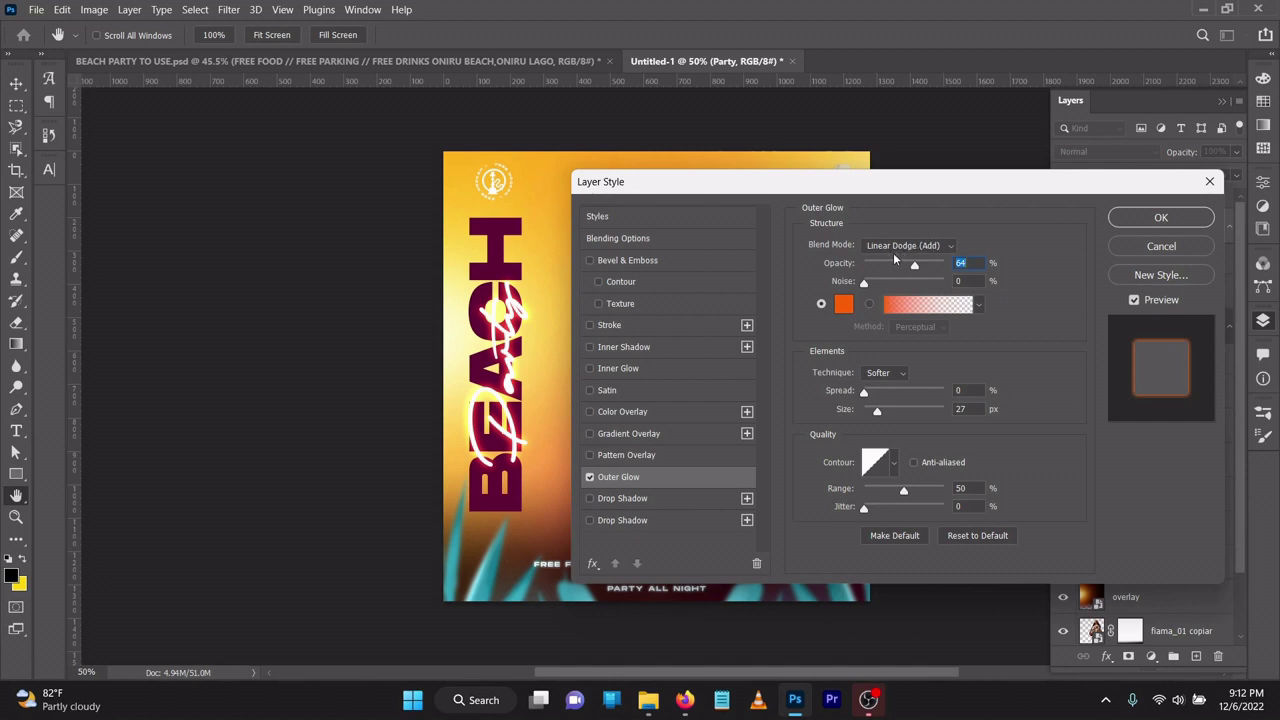
click(842, 305)
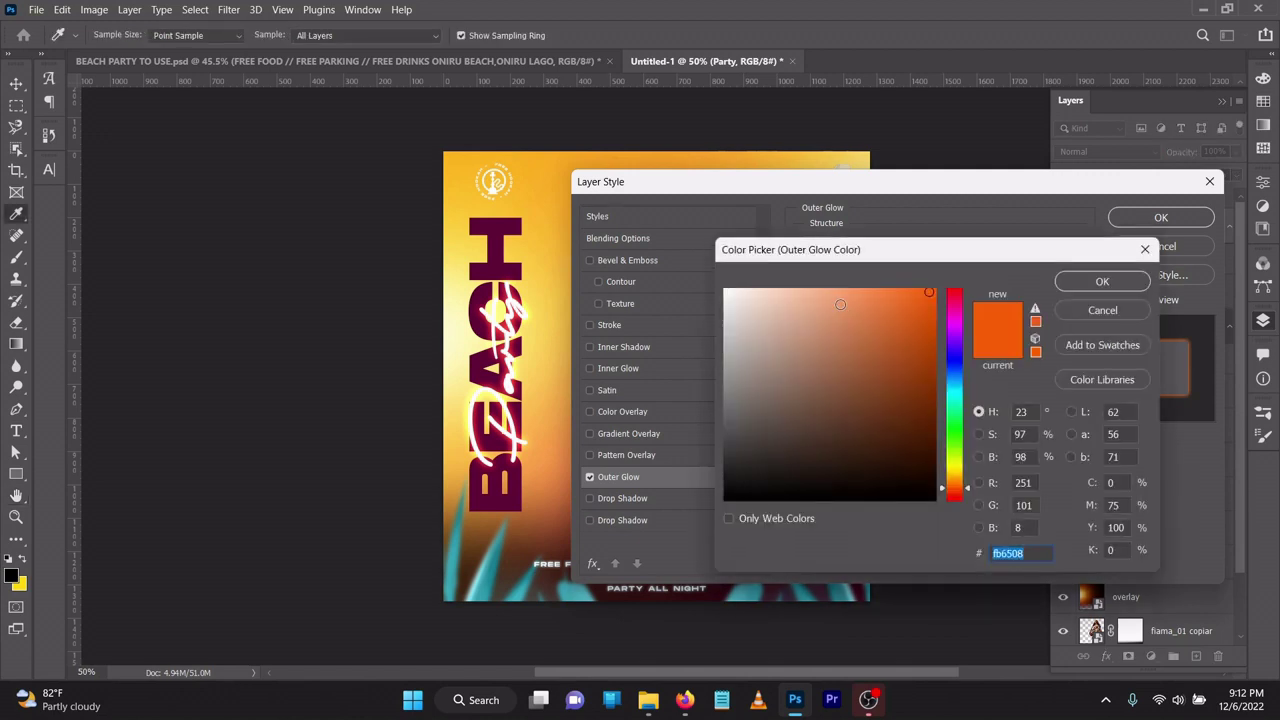
click(1100, 283)
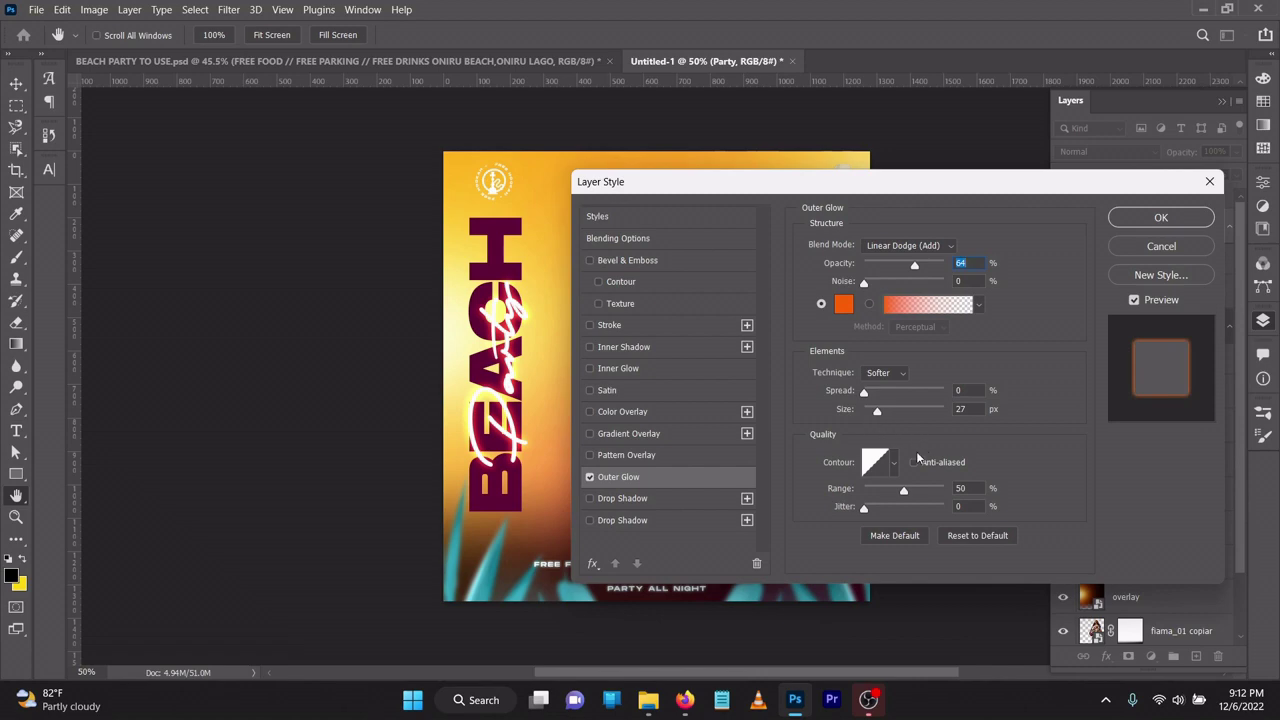
click(1143, 220)
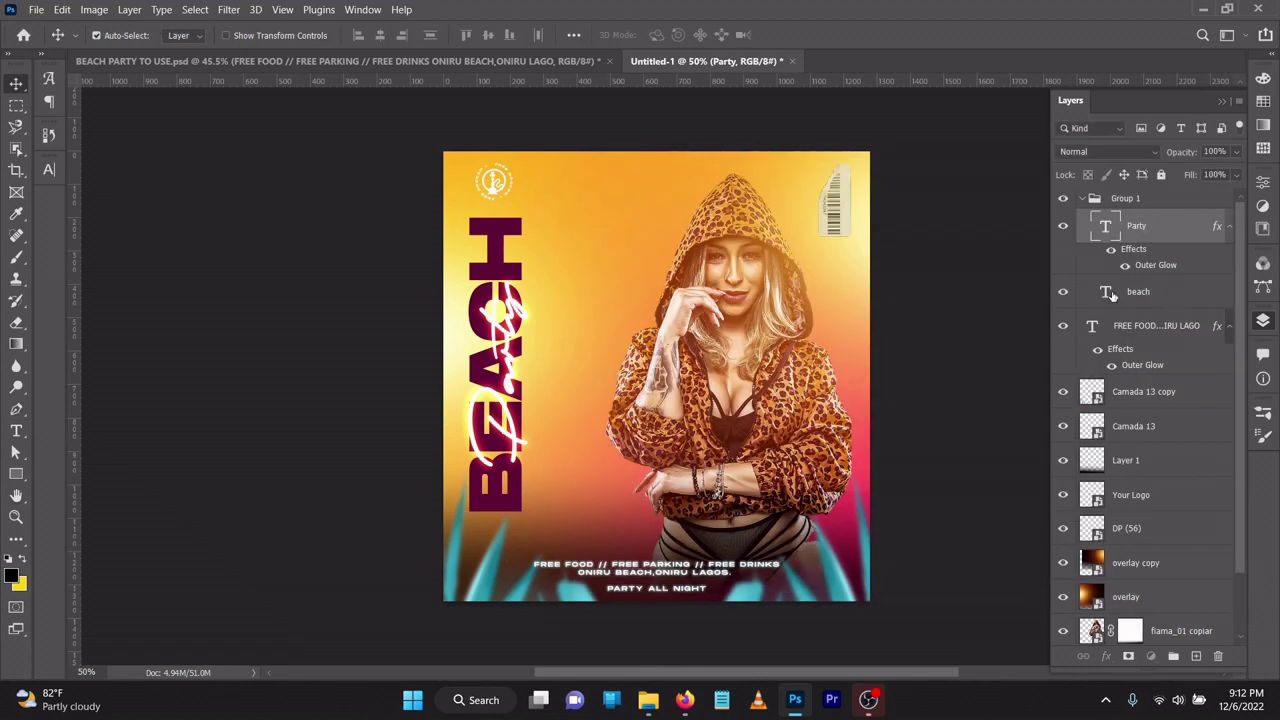
Step: Open the BEACH title text and confirm its dark maroon #620437 text colour
double_click(1107, 292)
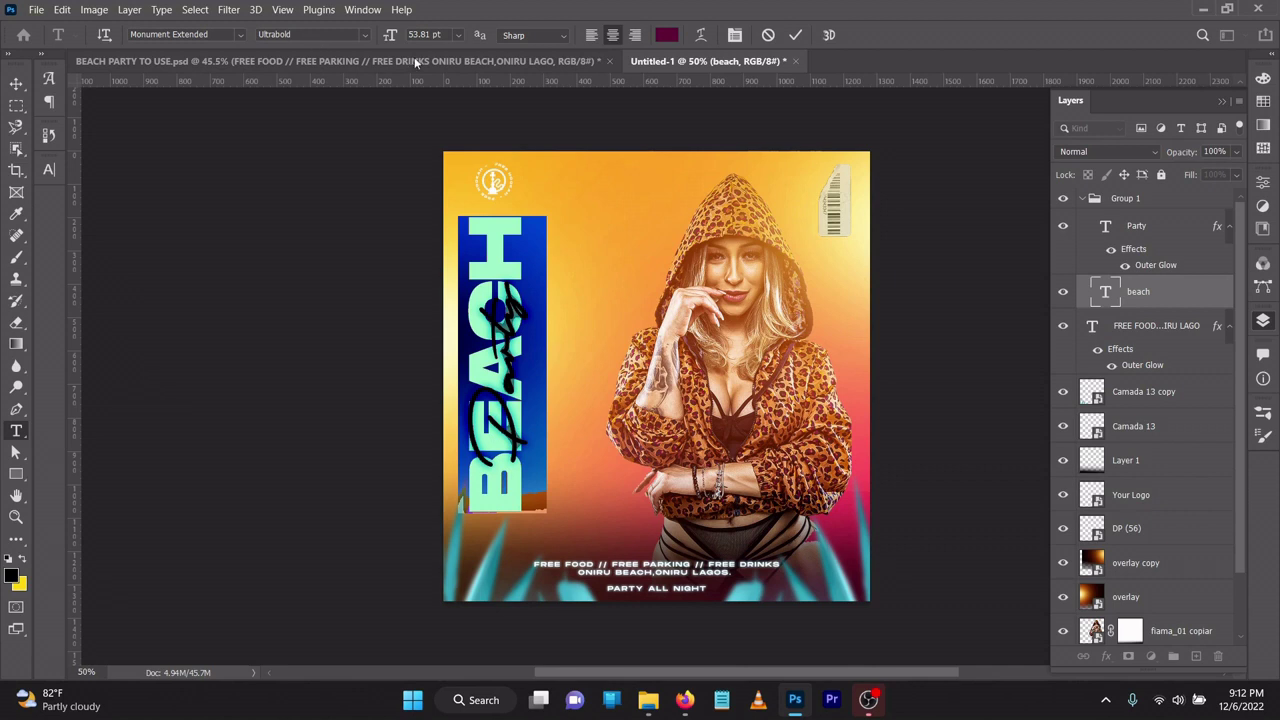
click(667, 37)
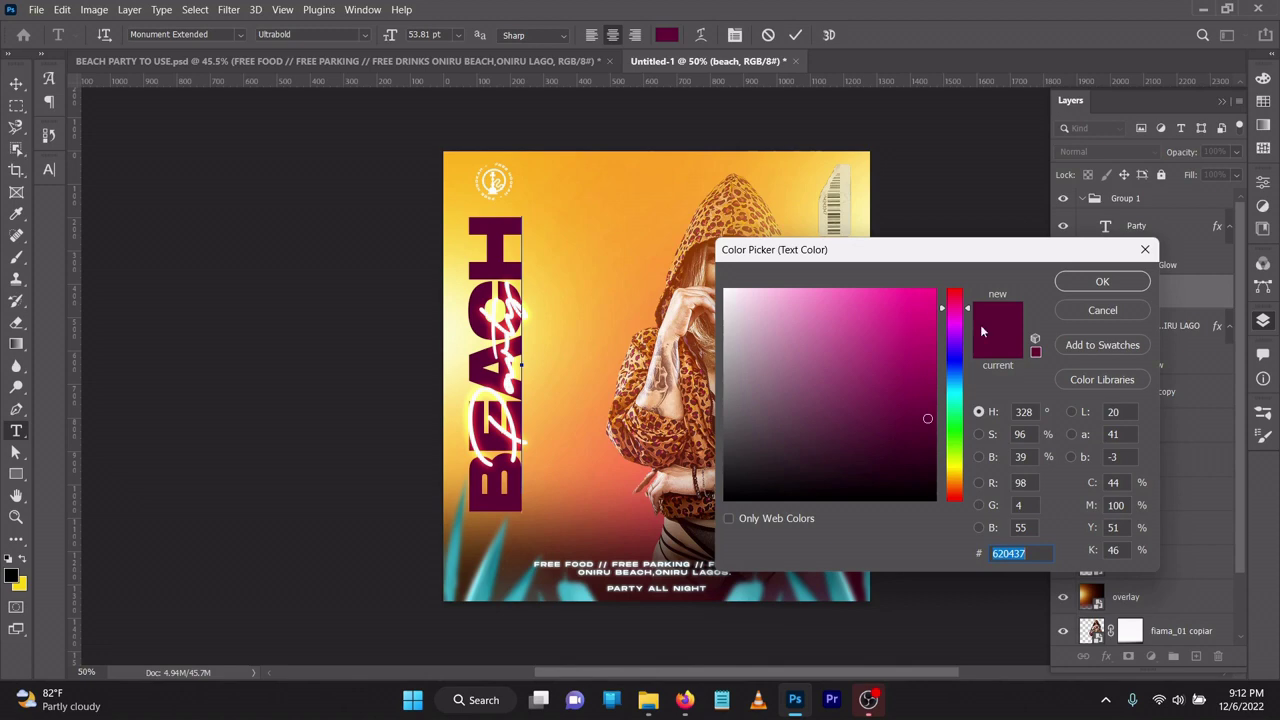
click(1108, 286)
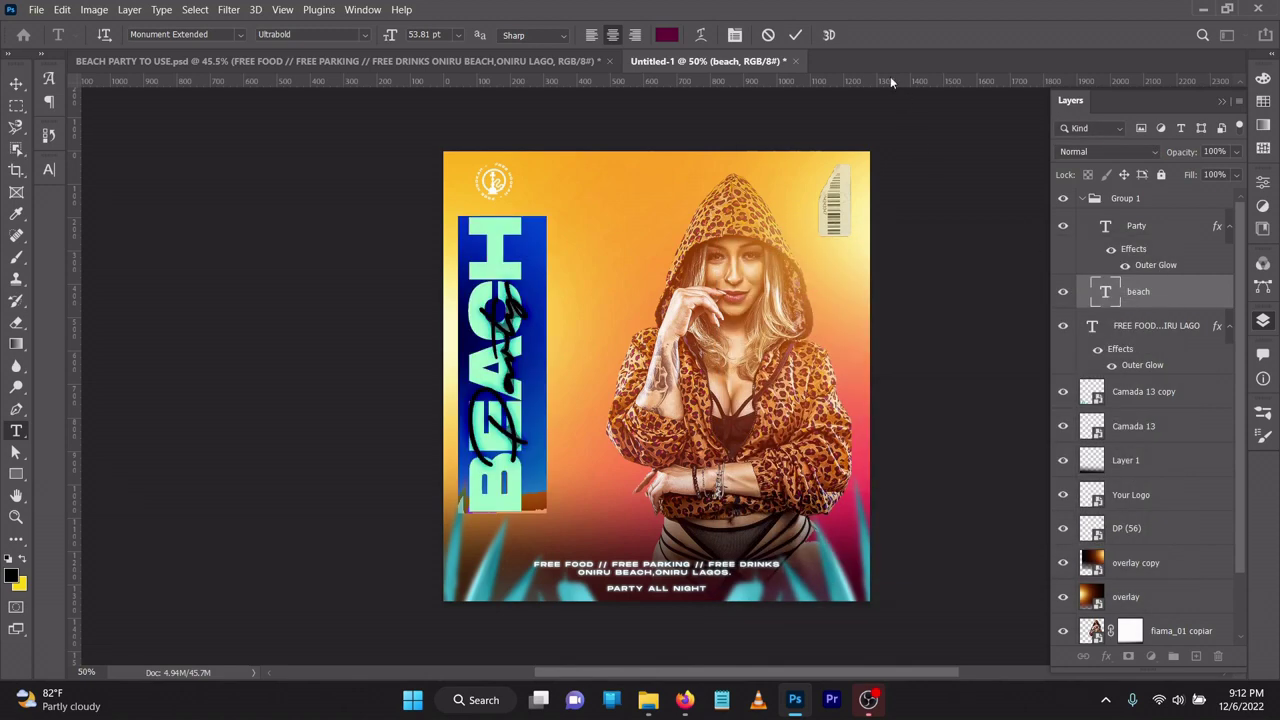